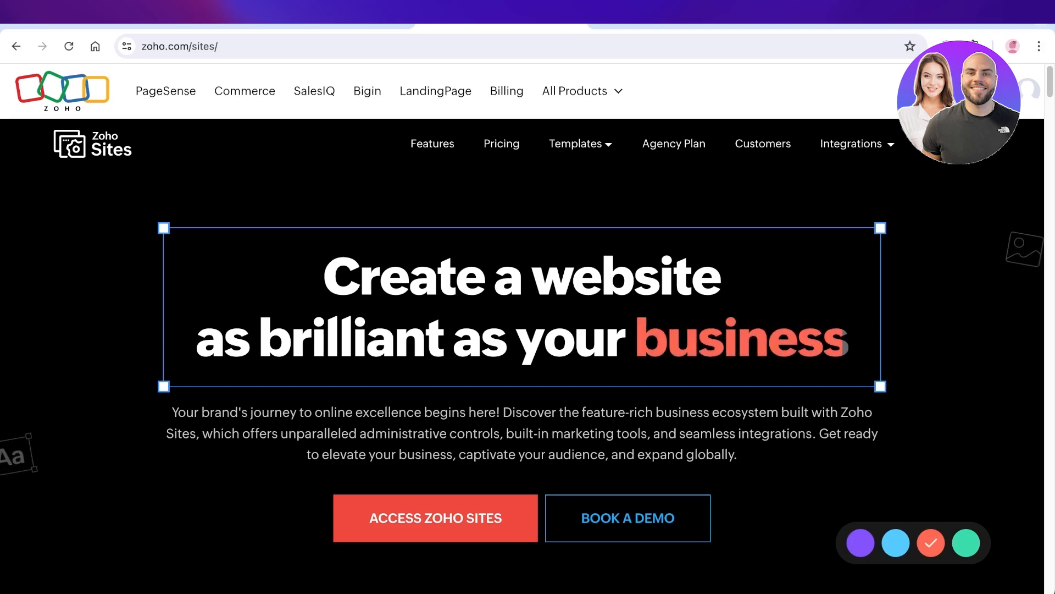
scroll(522, 313, down, 1)
scroll(522, 313, down, 3)
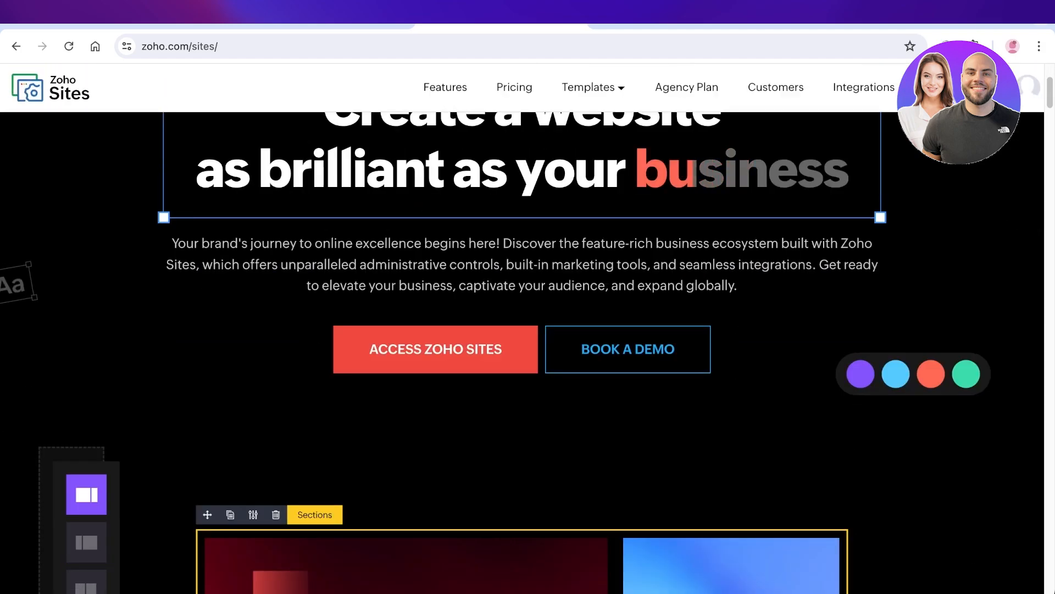
scroll(522, 313, up, 4)
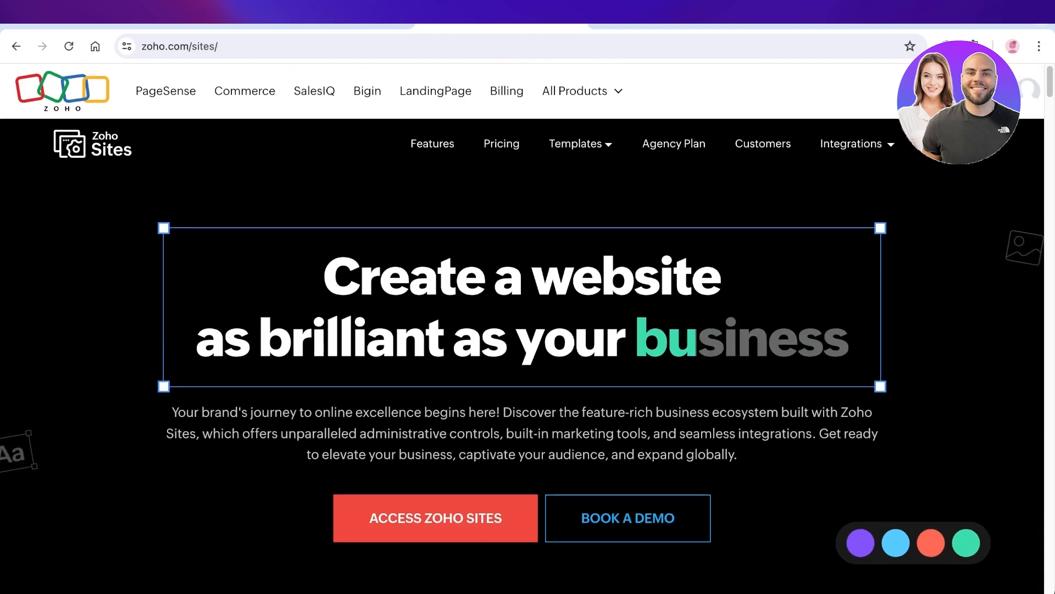
scroll(522, 313, down, 3)
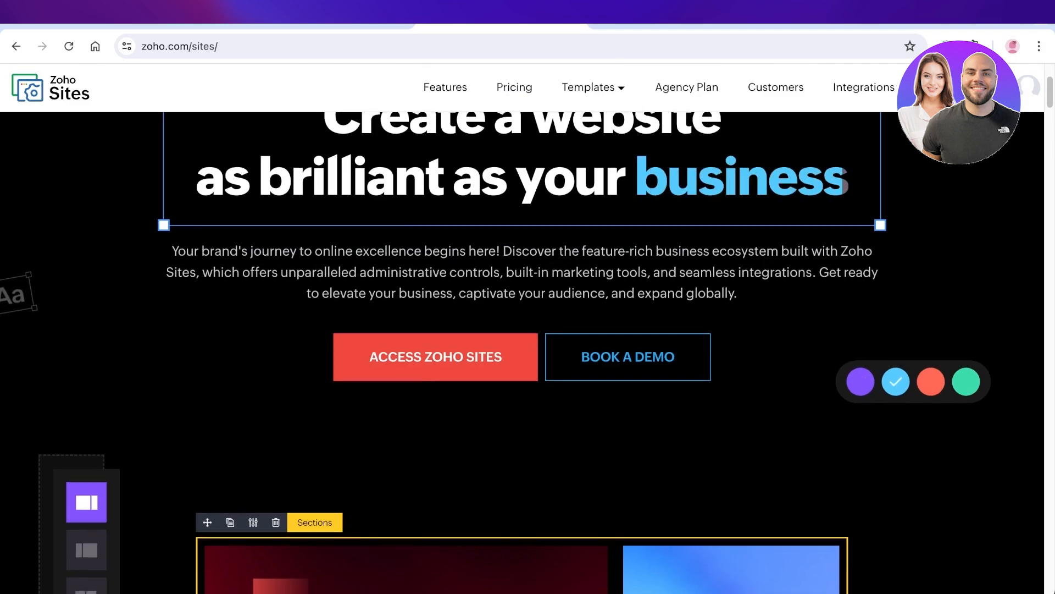
scroll(522, 313, up, 2)
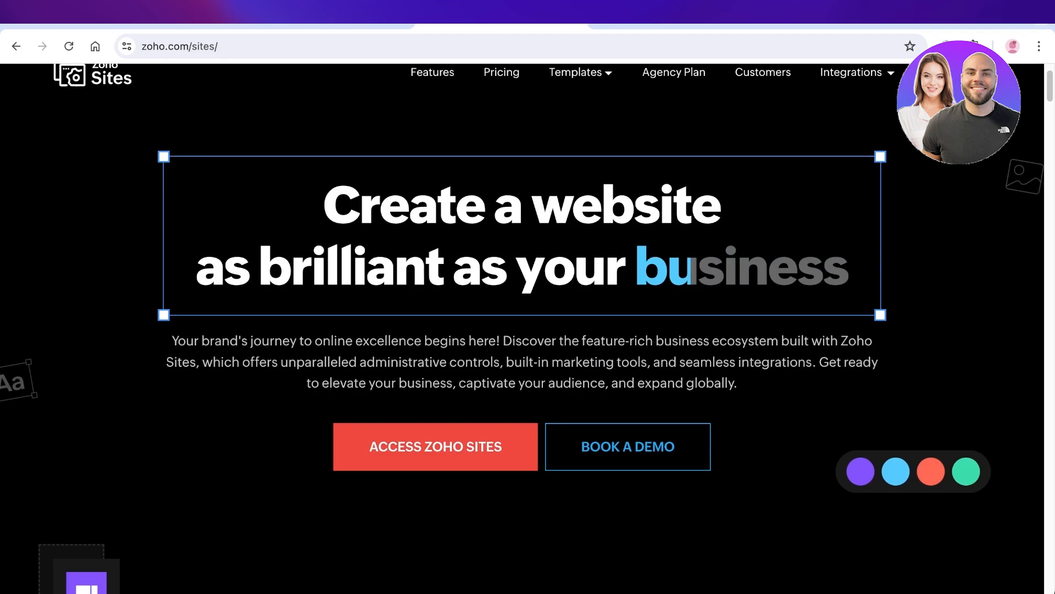
scroll(523, 330, down, 4)
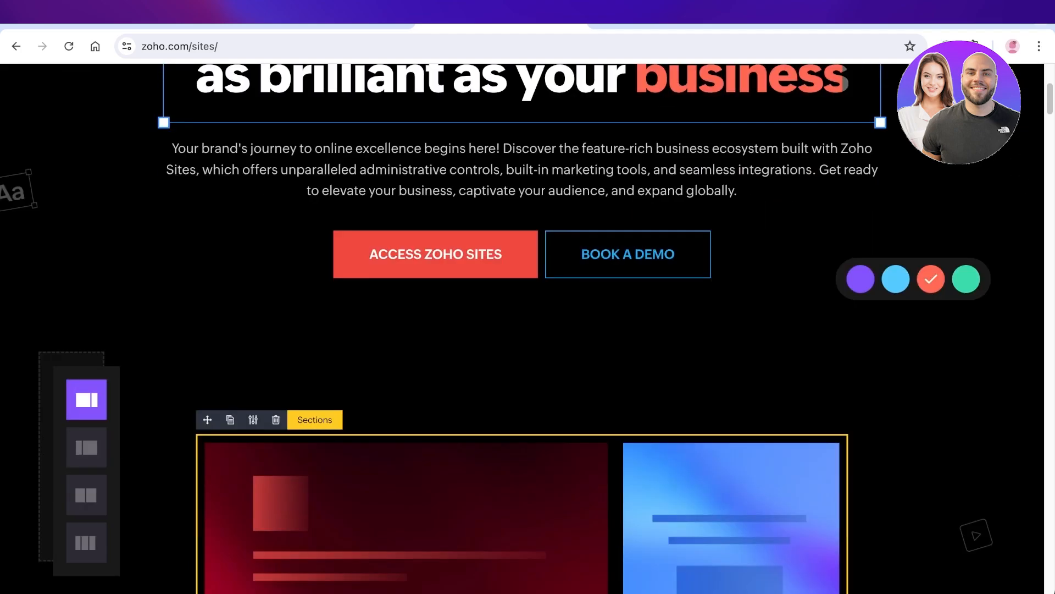
scroll(522, 330, up, 5)
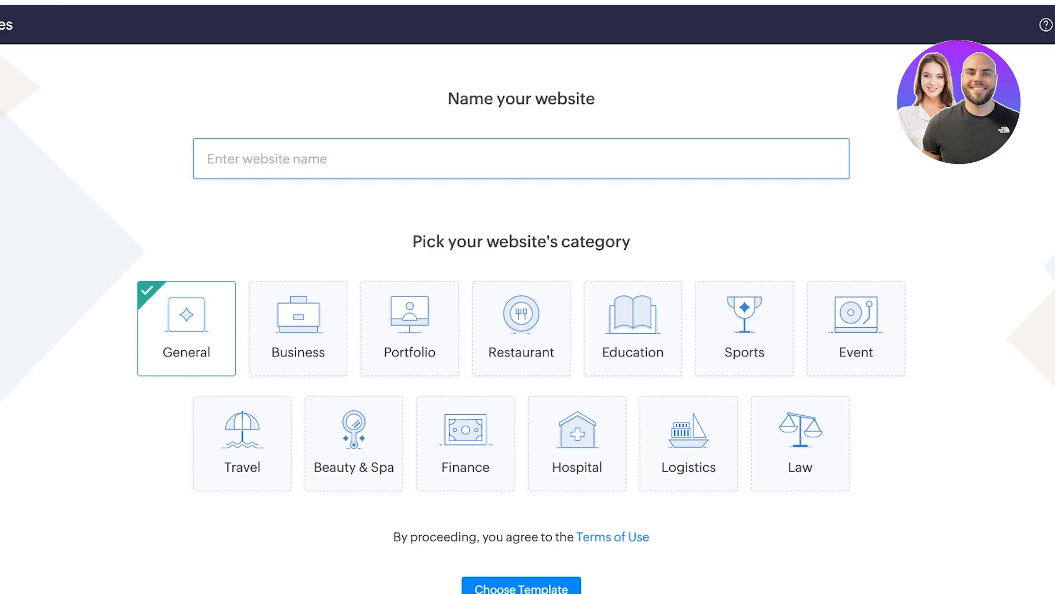
Name the website Ruffles, set its category to Portfolio, and proceed to choosing a template
text(A)
key(BackSpace)
text(B)
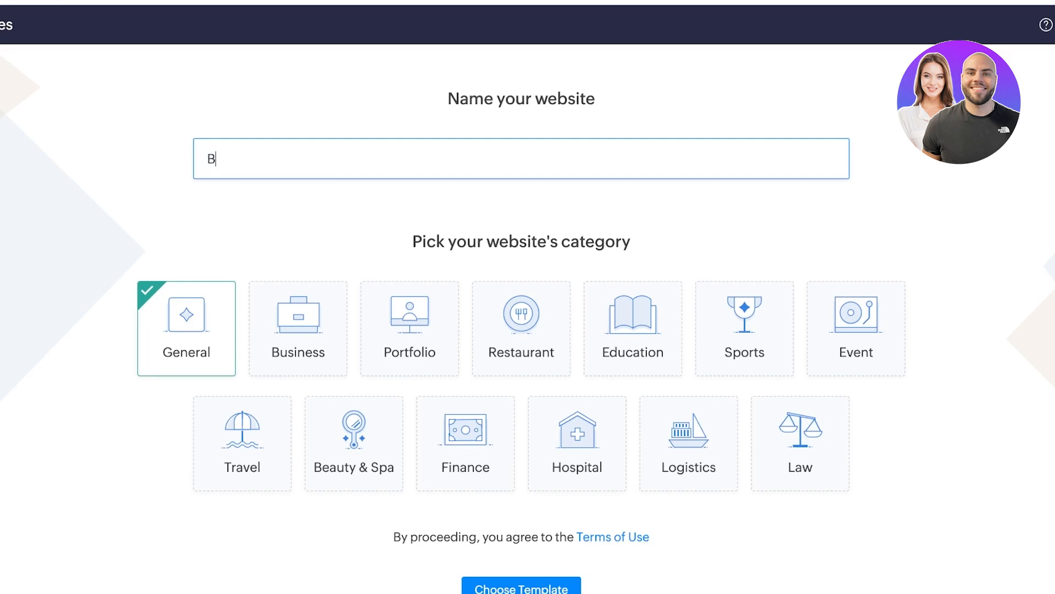
key(BackSpace)
text(Ruffles)
click(409, 328)
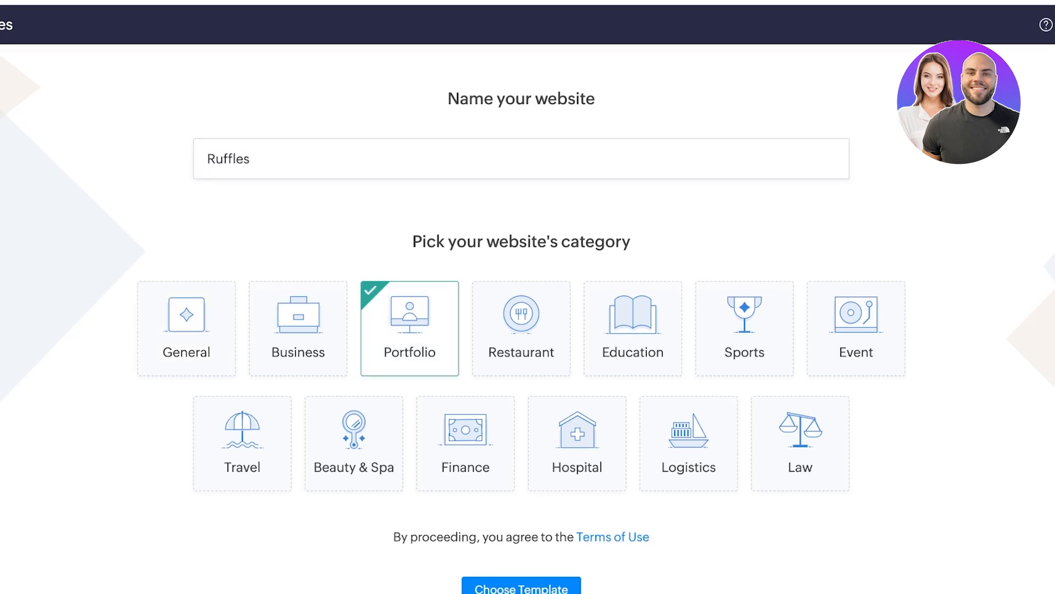
scroll(521, 330, down, 1)
click(521, 536)
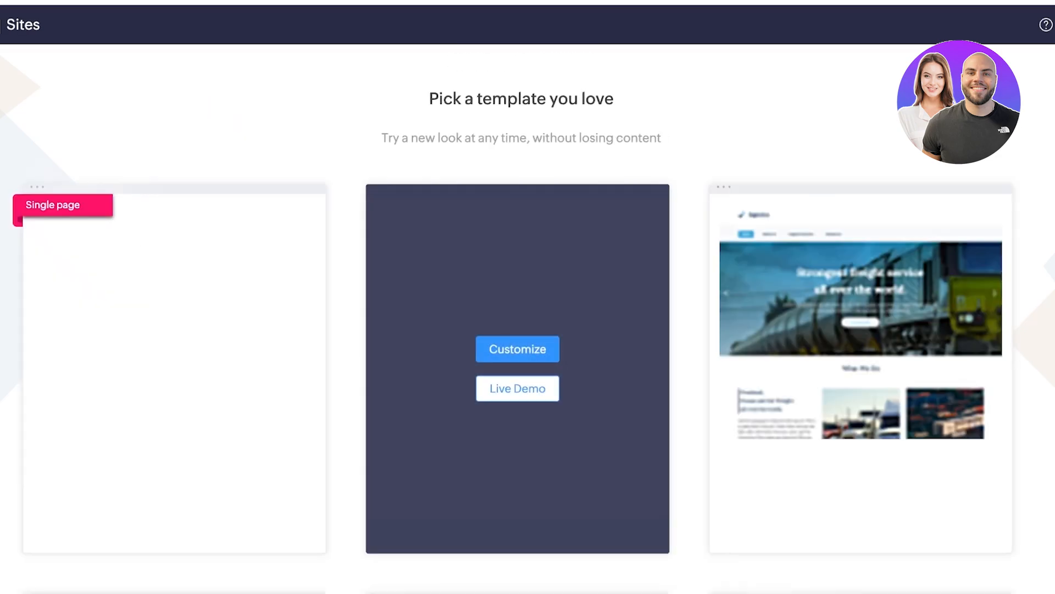
Browse the template gallery and choose the Monochrome Photography template for customization
scroll(521, 330, down, 3)
scroll(521, 330, up, 3)
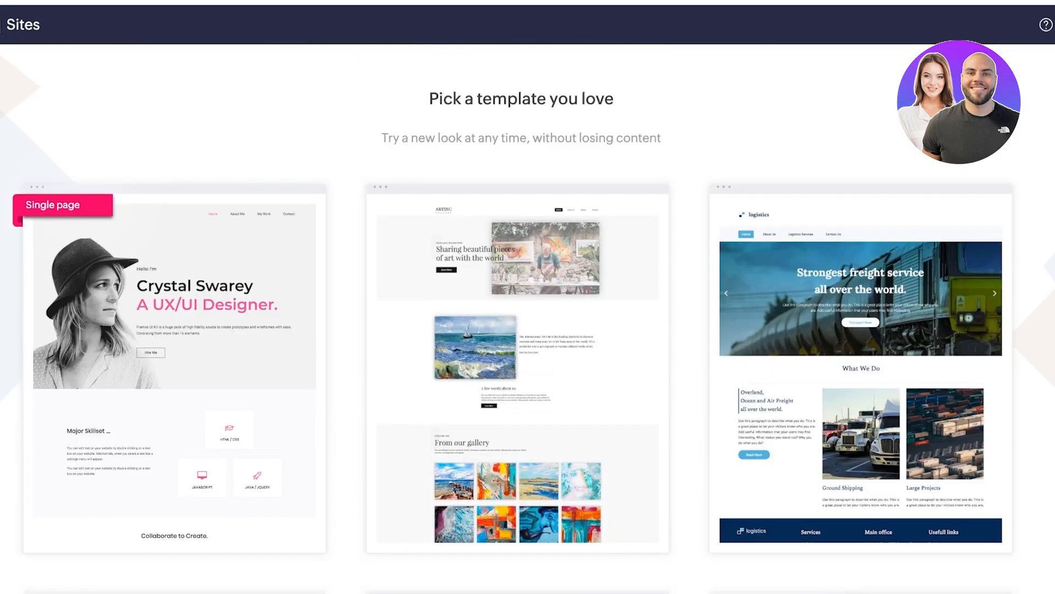
scroll(521, 330, down, 12)
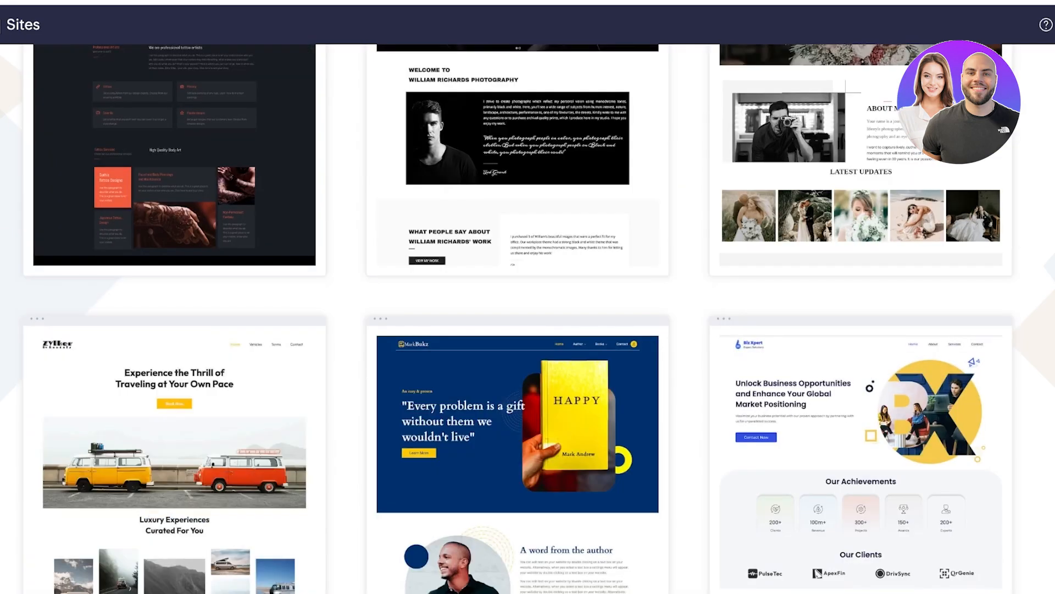
scroll(518, 412, up, 12)
scroll(518, 412, down, 1)
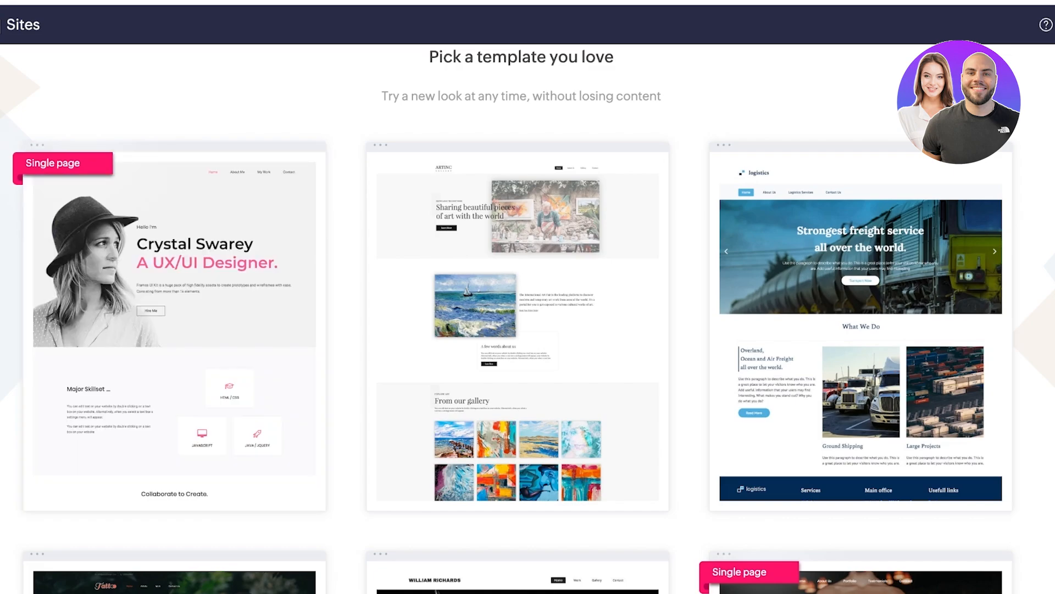
scroll(861, 307, down, 15)
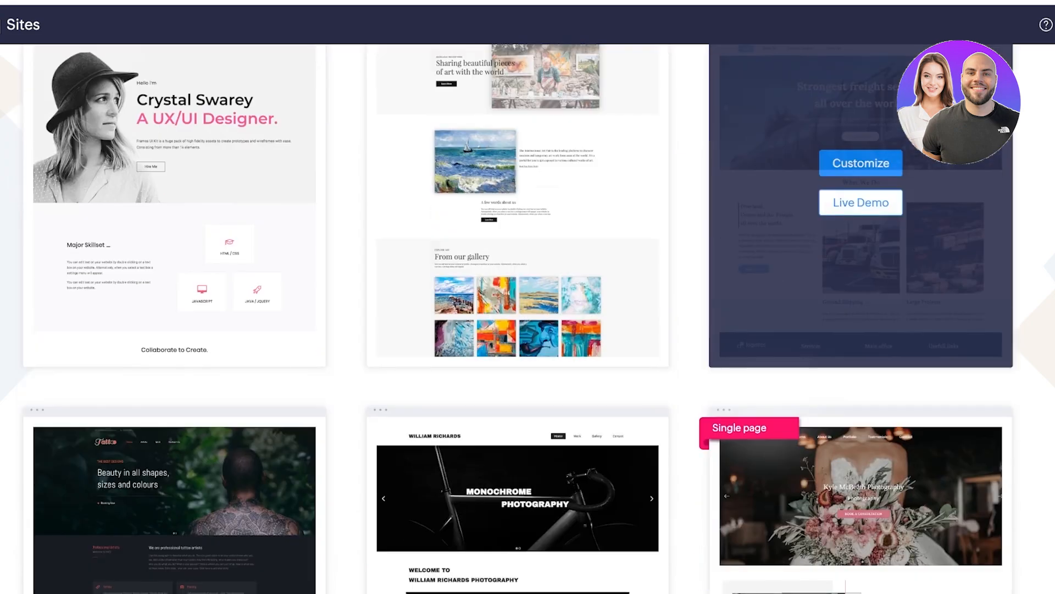
scroll(861, 330, down, 8)
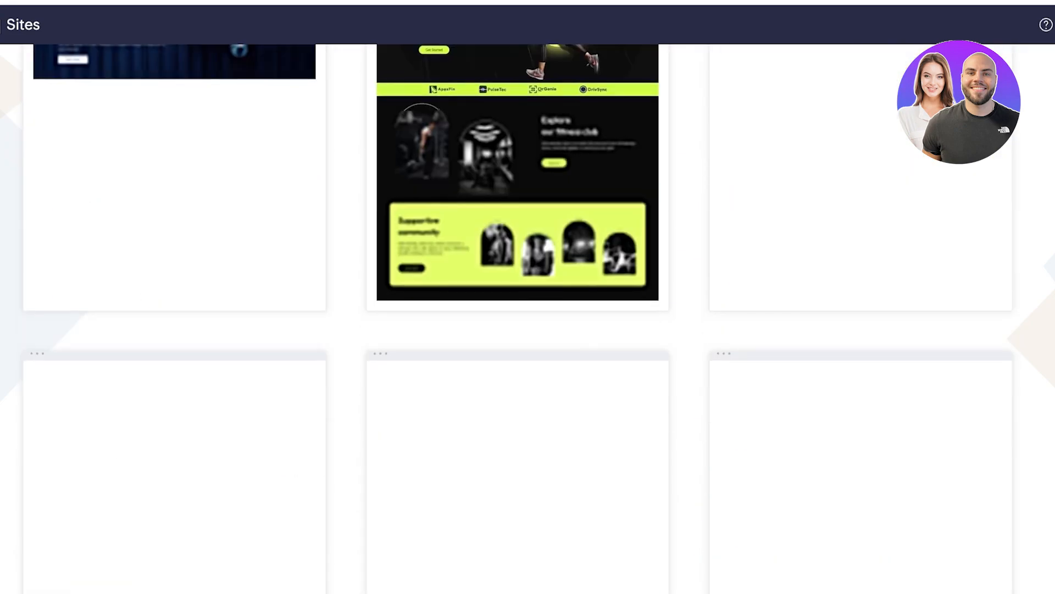
scroll(861, 329, up, 10)
scroll(861, 329, up, 15)
scroll(528, 307, down, 3)
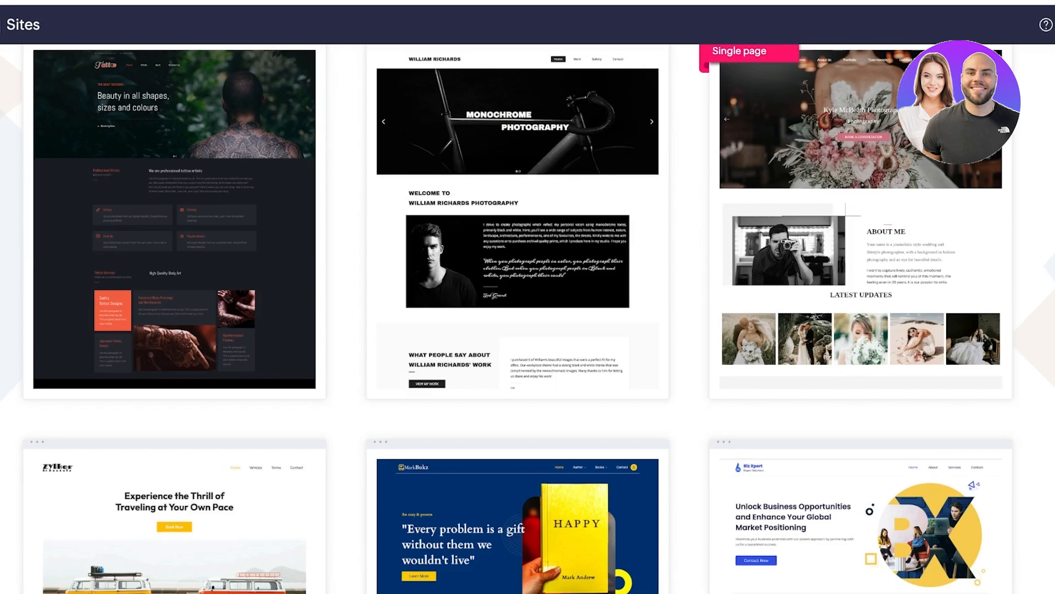
scroll(528, 307, down, 20)
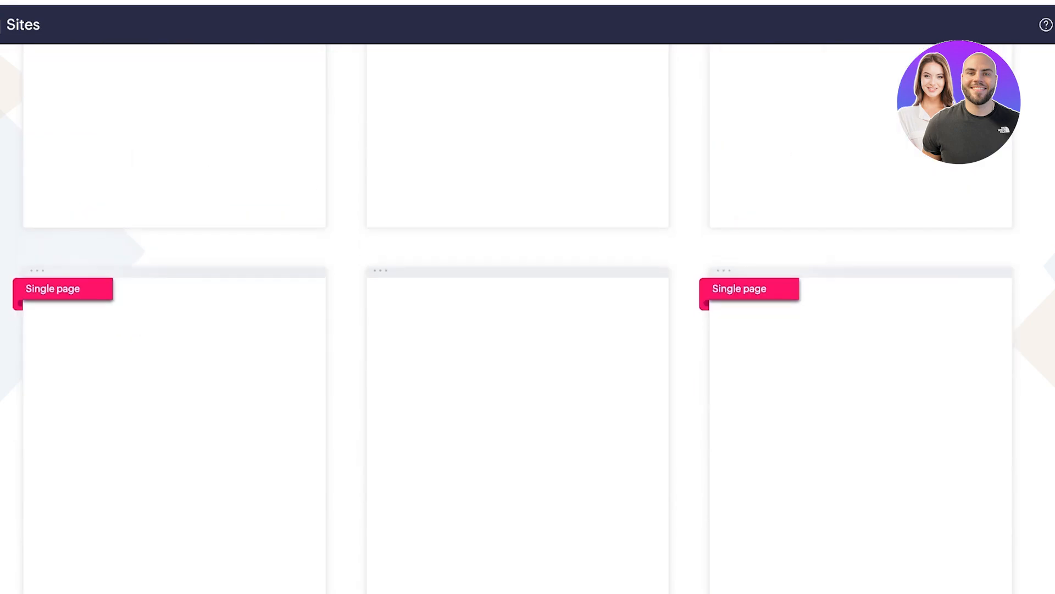
scroll(527, 308, down, 8)
scroll(528, 308, up, 20)
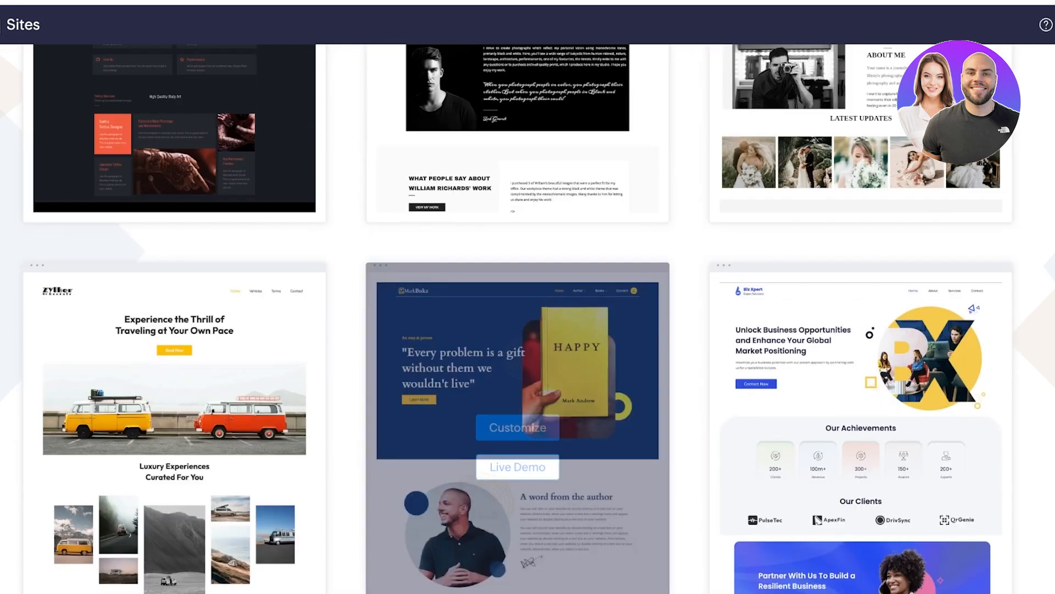
scroll(528, 308, down, 18)
scroll(527, 307, up, 8)
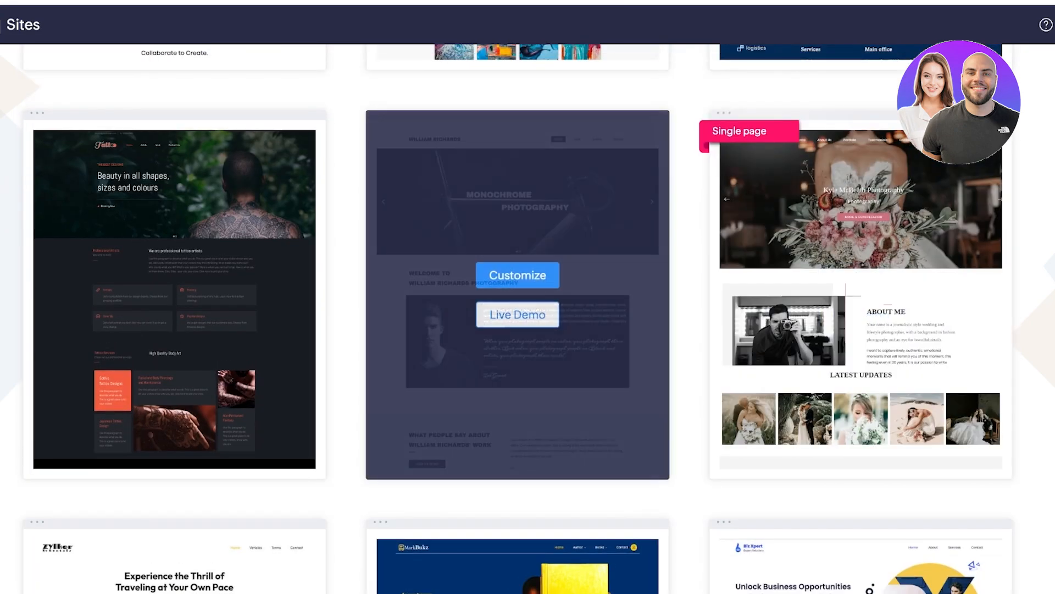
click(518, 274)
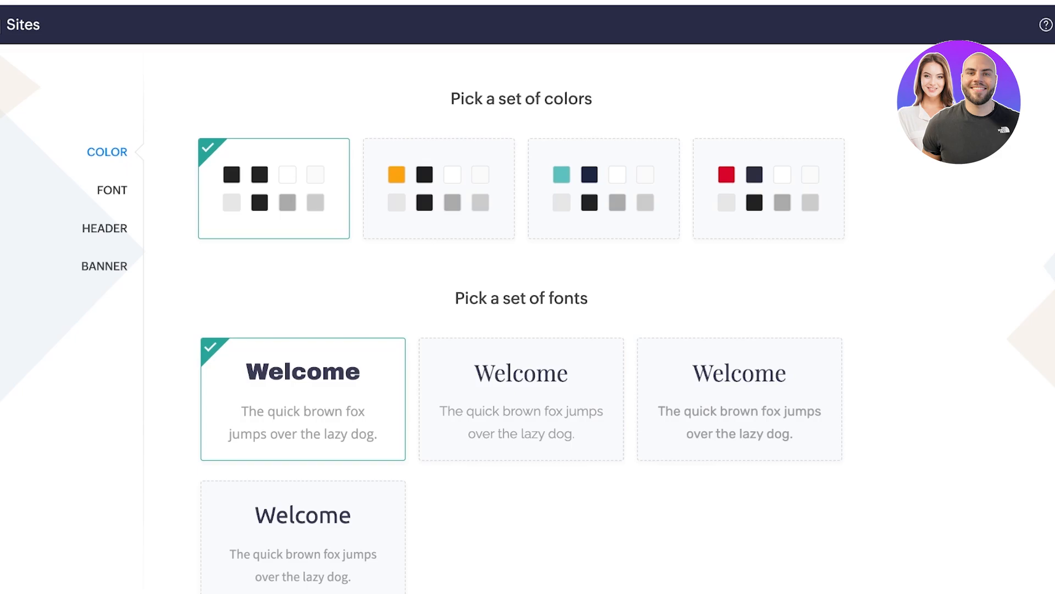
Choose the red and dark navy color set and the third font set for the site
click(768, 188)
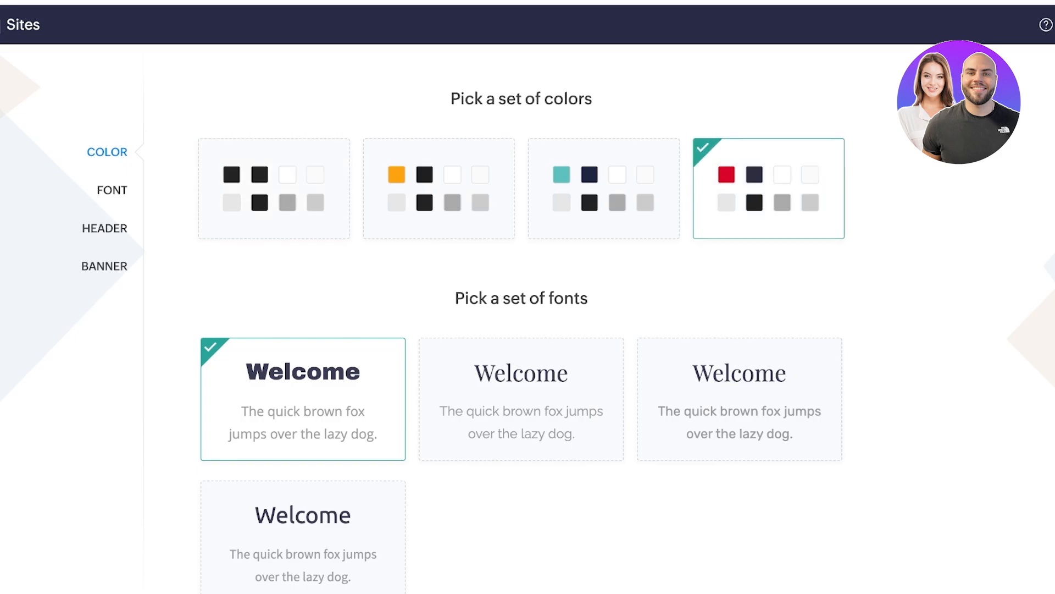
scroll(521, 319, down, 3)
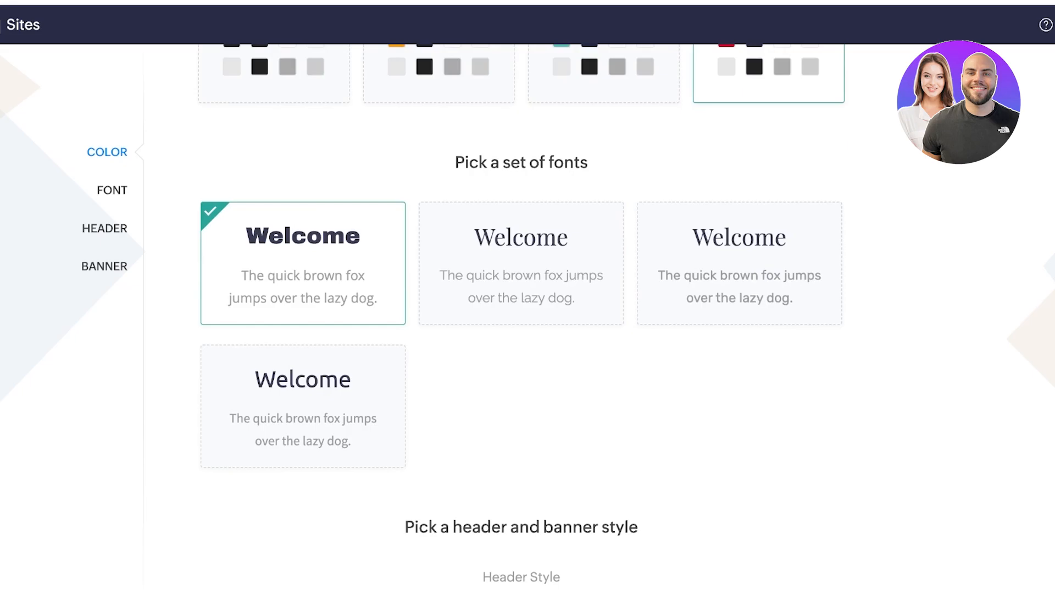
click(740, 264)
Choose the fourth header style, with the logo and menu links side by side at the left of one row
scroll(521, 319, down, 6)
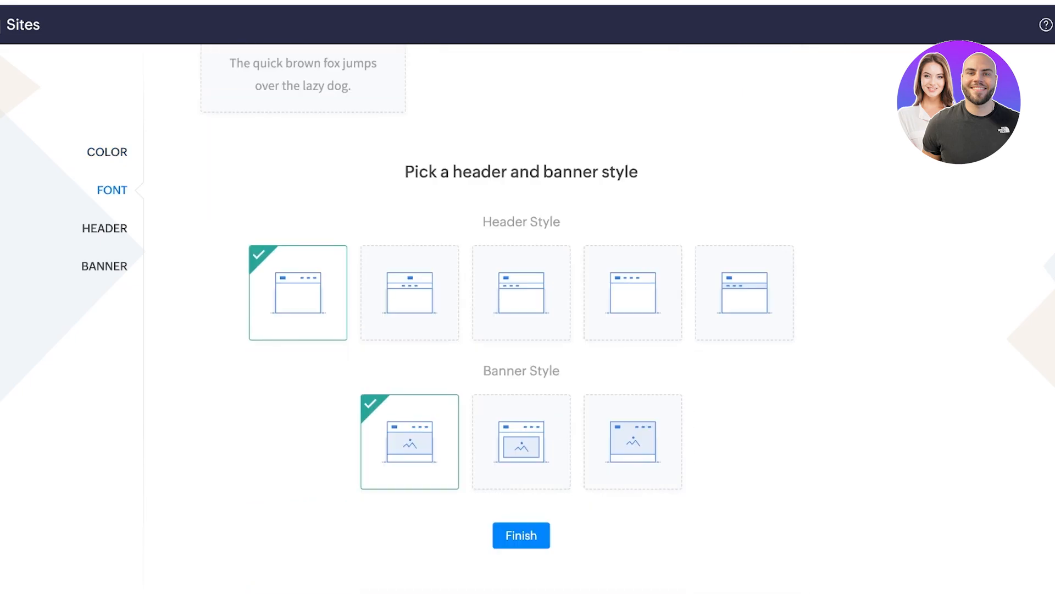
scroll(521, 319, down, 2)
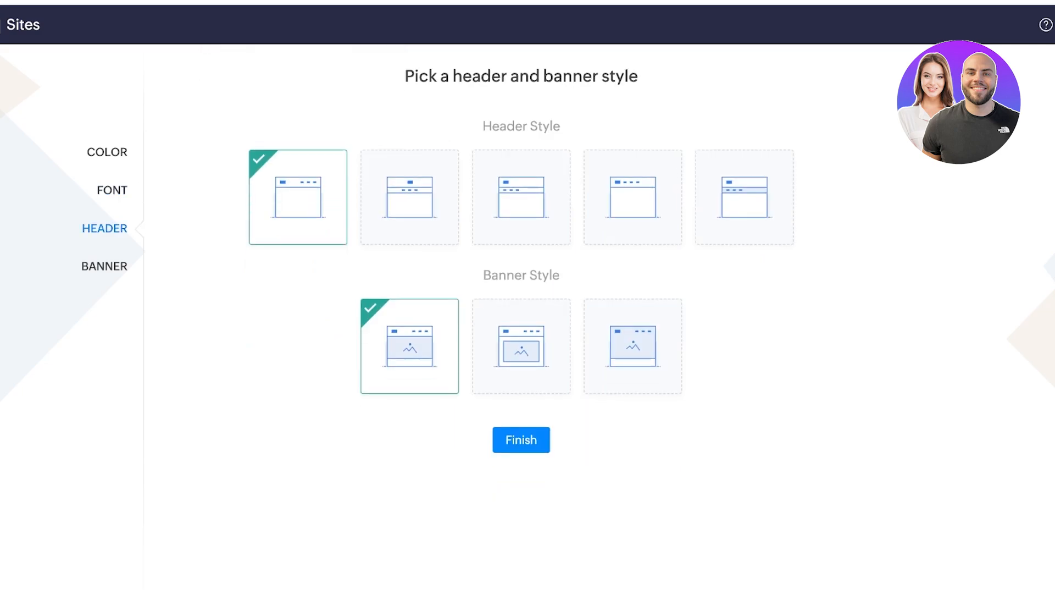
click(632, 197)
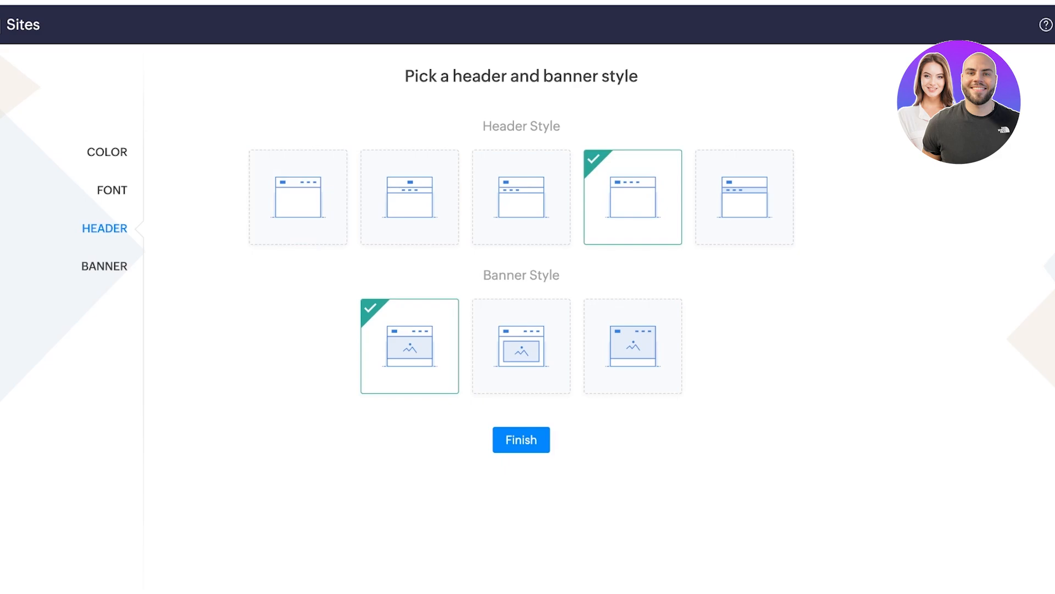
Try out the first three header styles and return to the fourth one
click(298, 198)
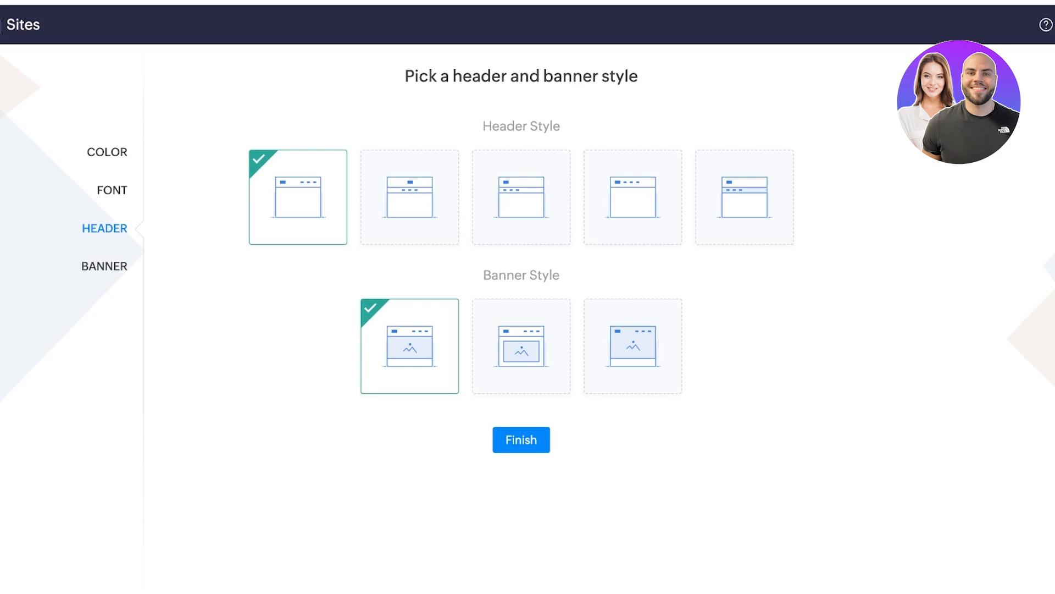
click(410, 198)
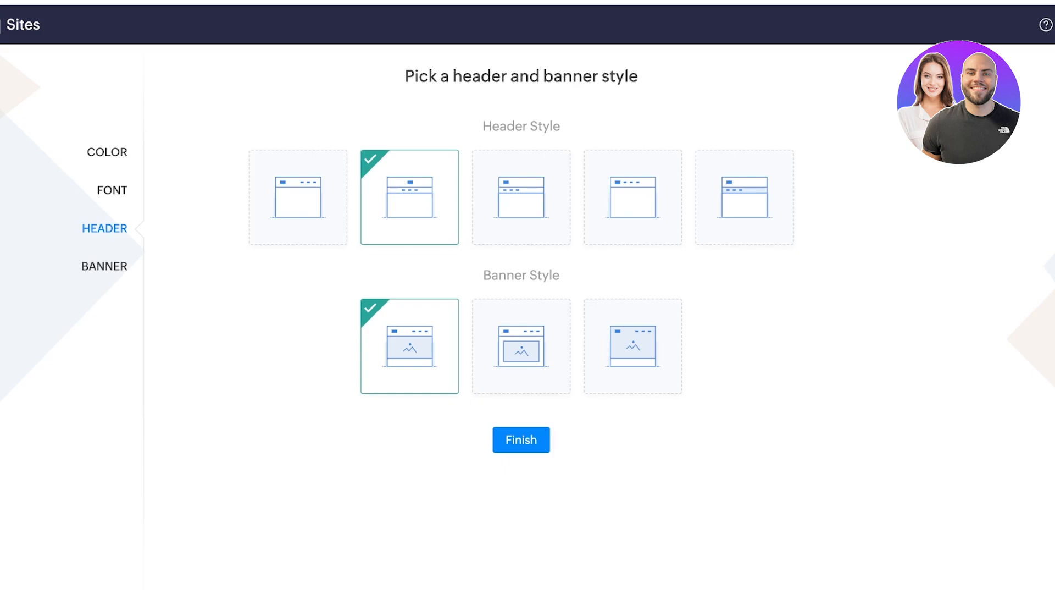
click(521, 197)
click(633, 197)
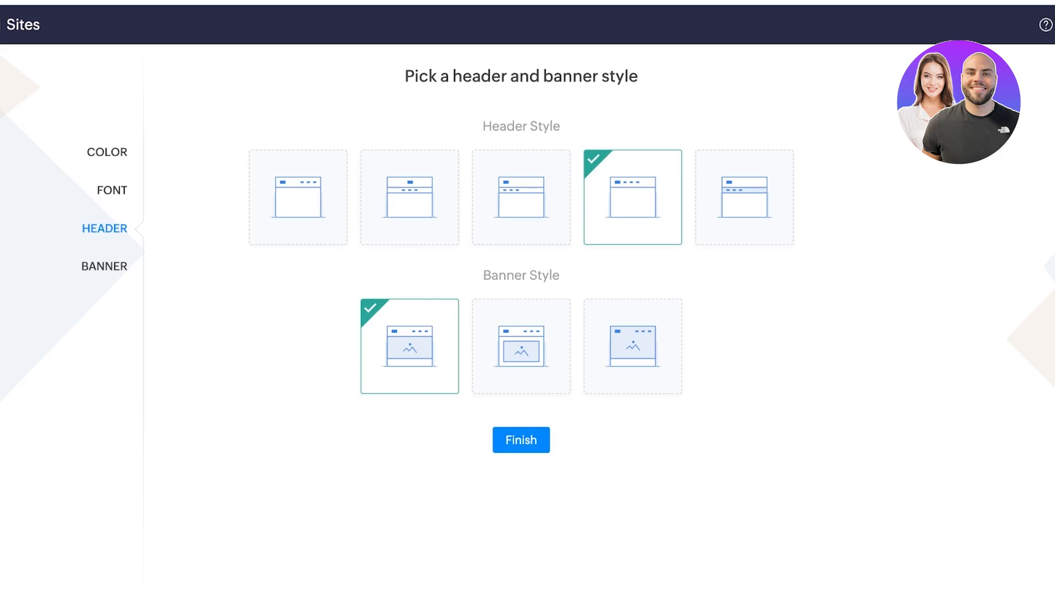
Choose the banner style whose image extends behind the header, and finish the site setup
click(633, 346)
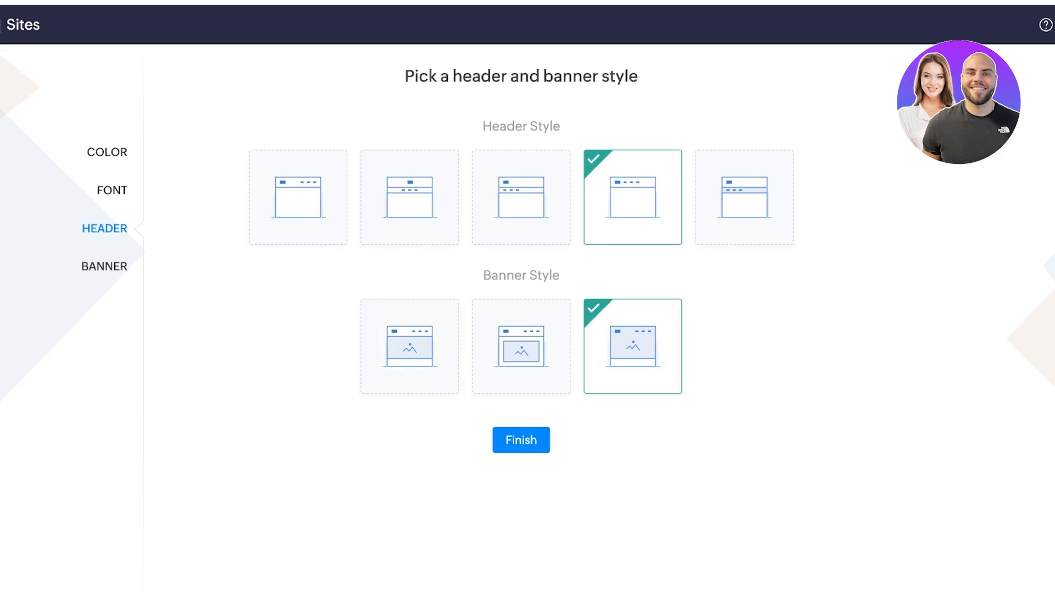
scroll(521, 352, down, 1)
click(521, 403)
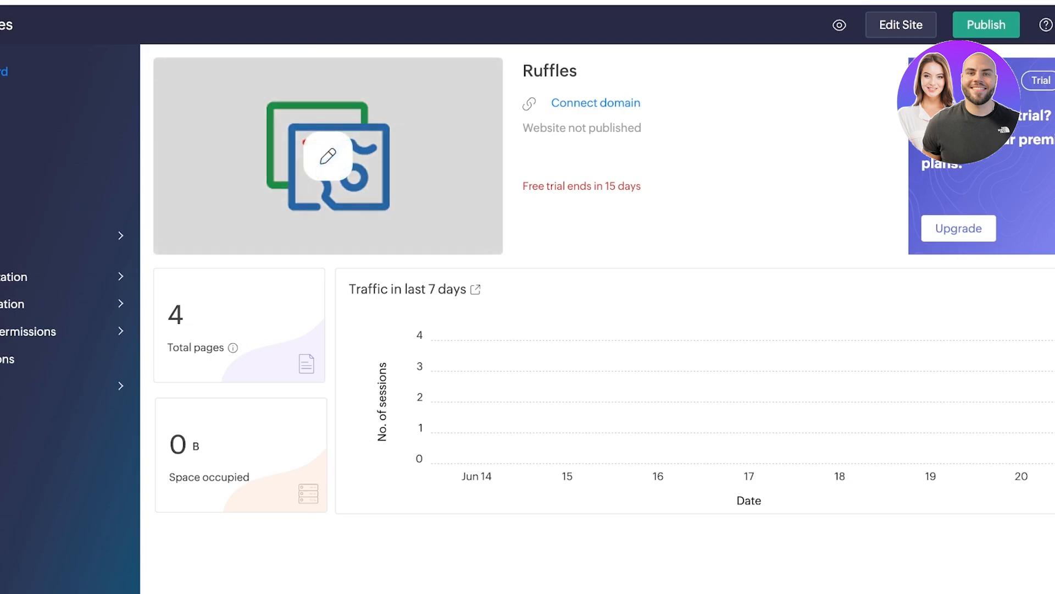
Open the Ruffles site in the editor and dismiss the introductory tour
click(328, 156)
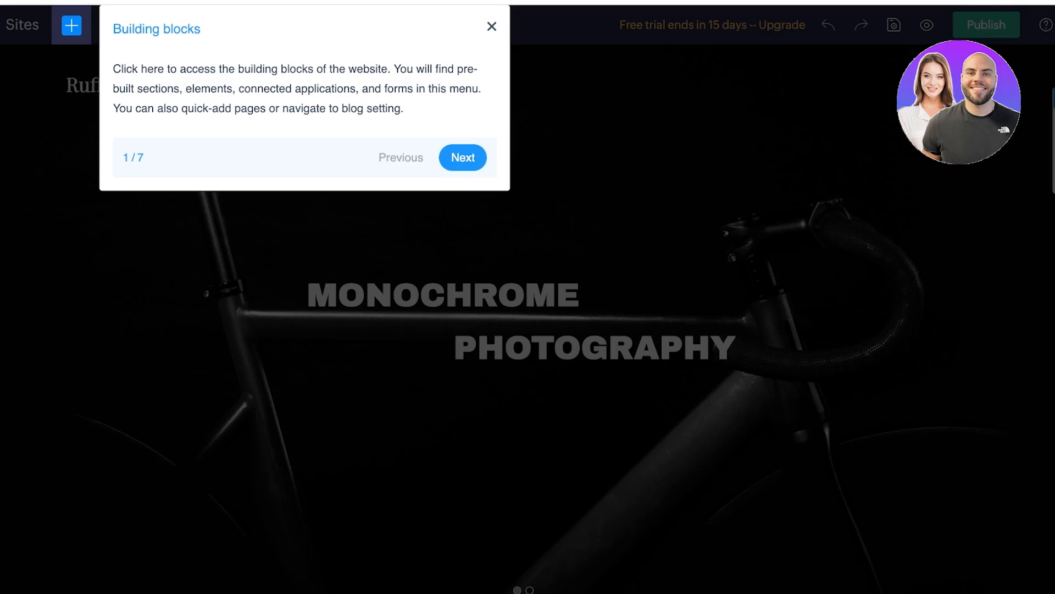
click(463, 157)
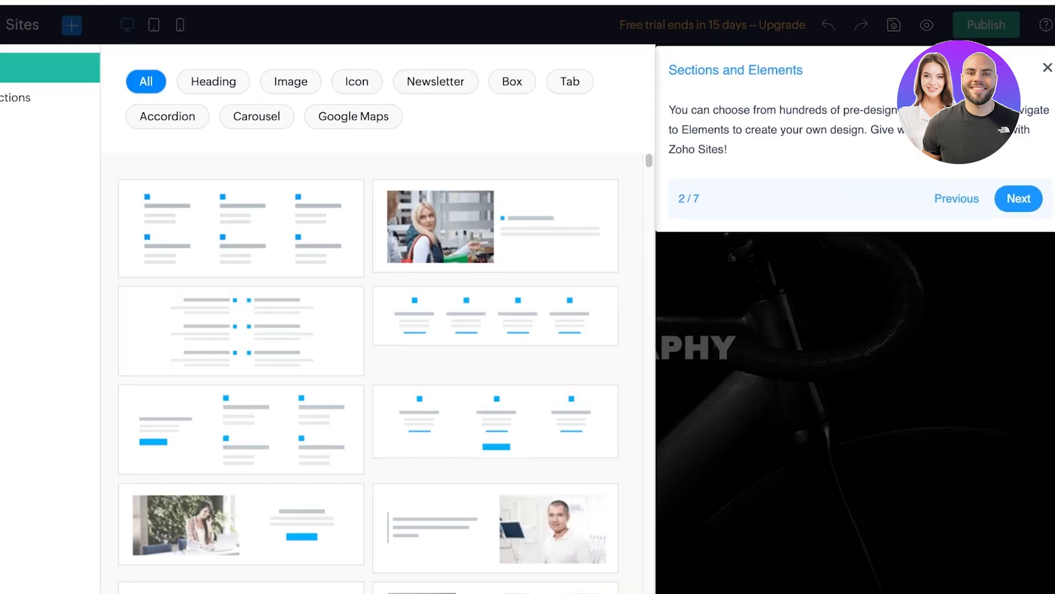
click(1047, 68)
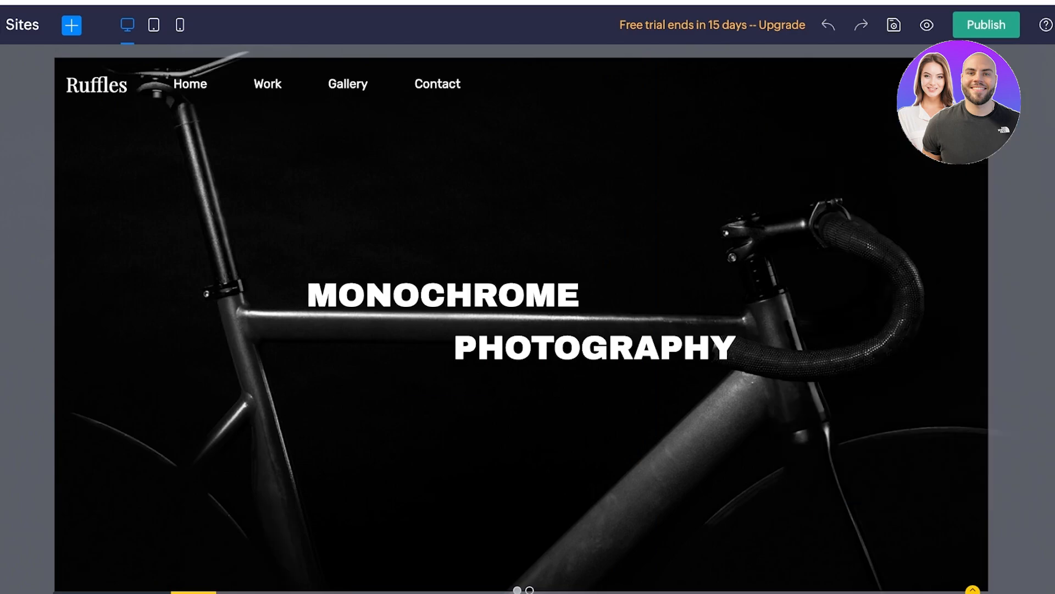
Look over the home page and replace the banner heading MONOCHROME with "Styled by Ruffle"
scroll(528, 319, down, 20)
scroll(528, 319, up, 20)
scroll(528, 319, down, 1)
scroll(528, 319, up, 1)
click(393, 296)
key(ctrl+a)
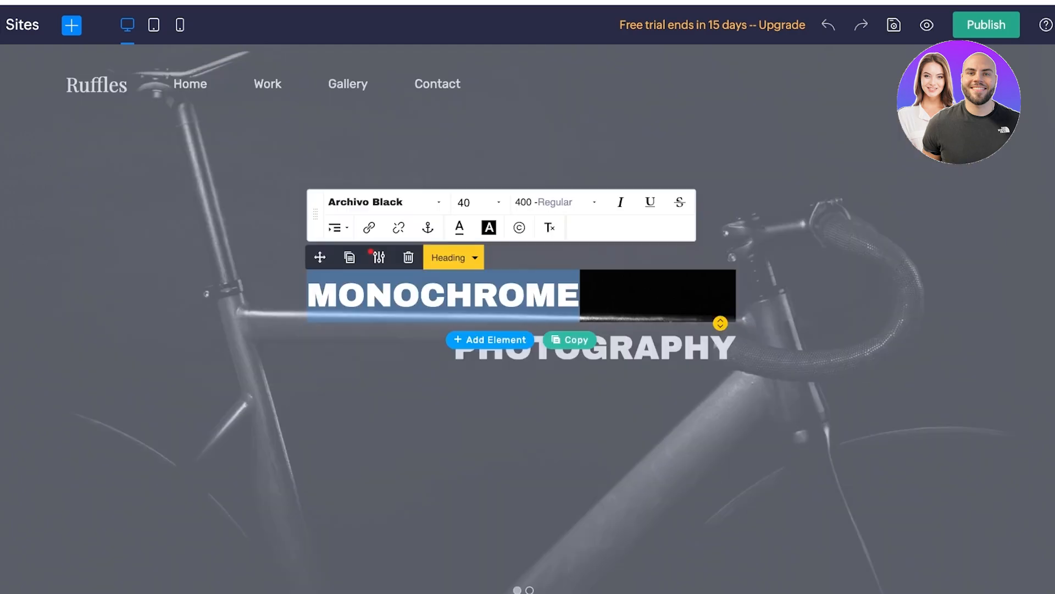
key(BackSpace)
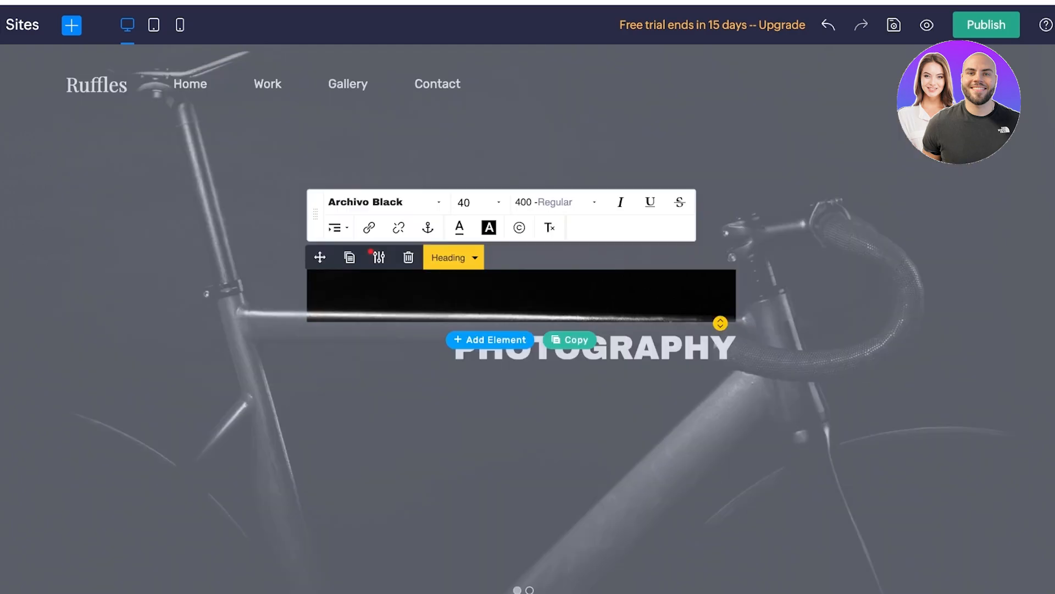
text(Styled by Ruffle)
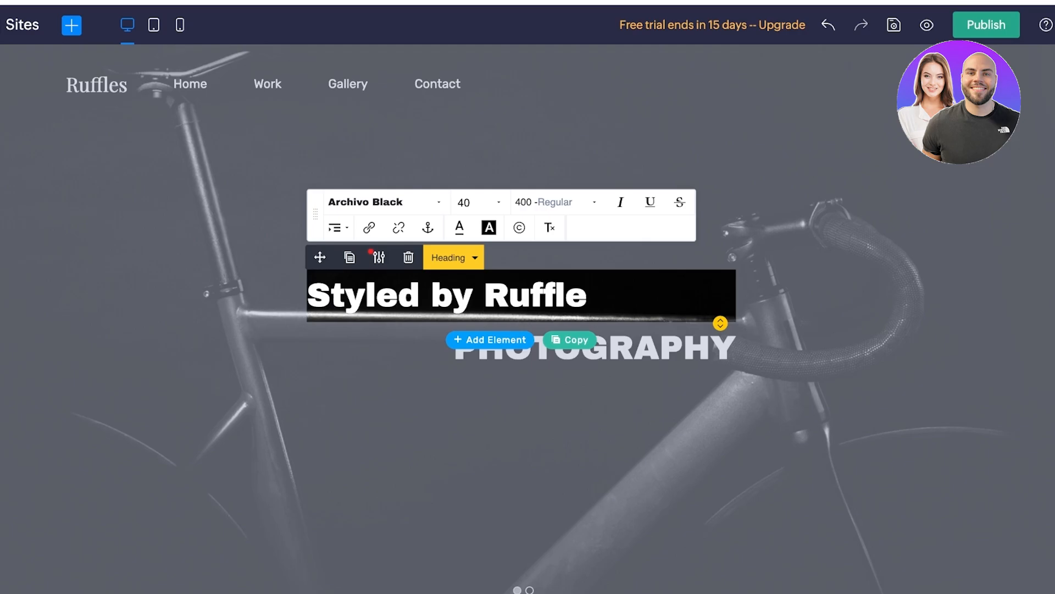
Replace the second banner heading, PHOTOGRAPHY, with "A NEW ERA"
click(723, 528)
click(594, 348)
key(ctrl+a)
text(A new)
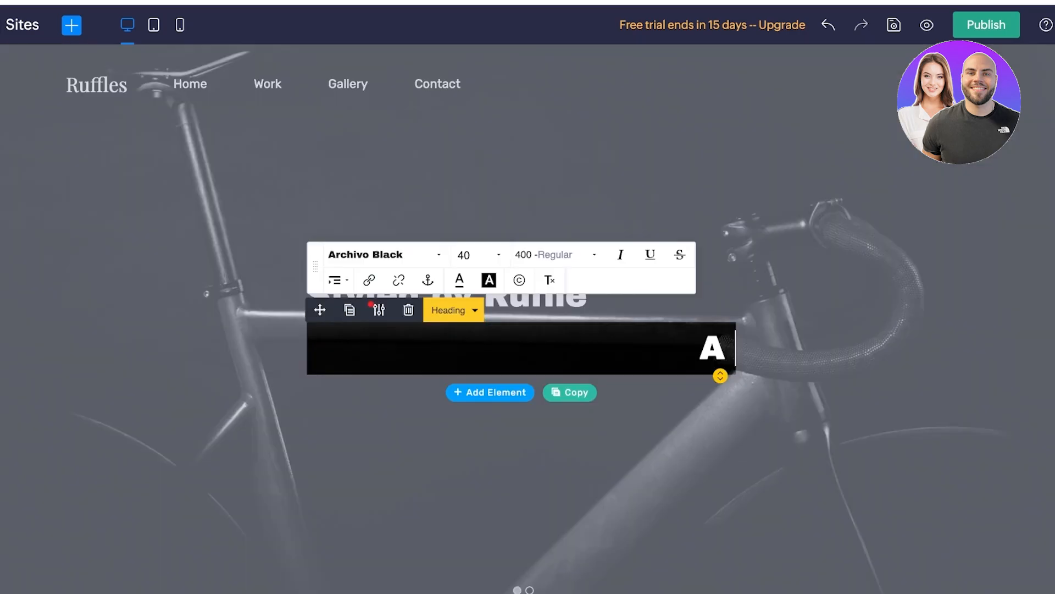
key(BackSpace)
key(BackSpace)
key(BackSpace)
key(BackSpace)
text(NEW AGE)
key(BackSpace)
key(BackSpace)
key(BackSpace)
text(ERA)
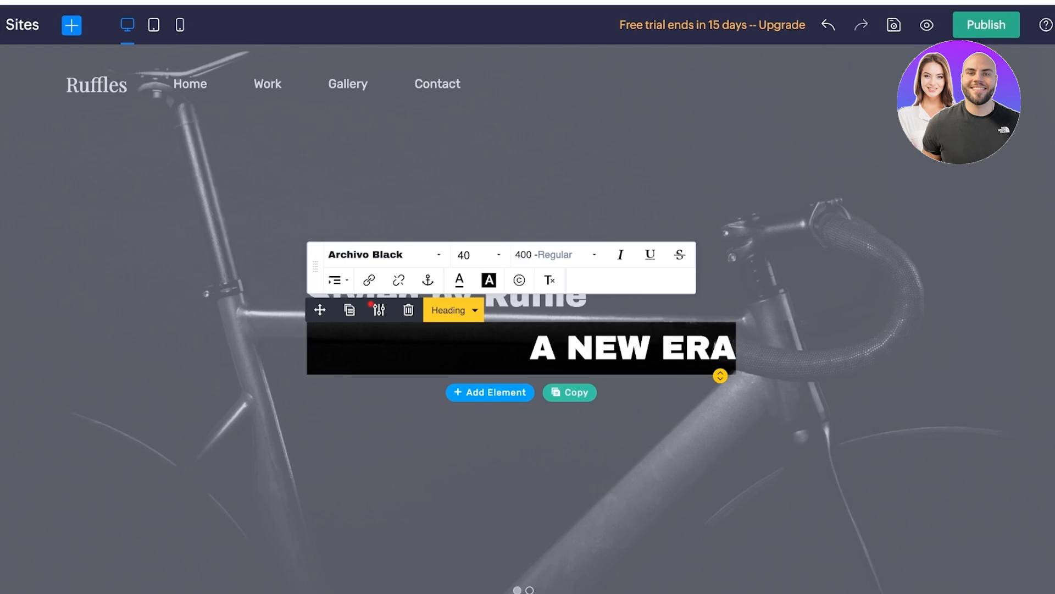
click(658, 190)
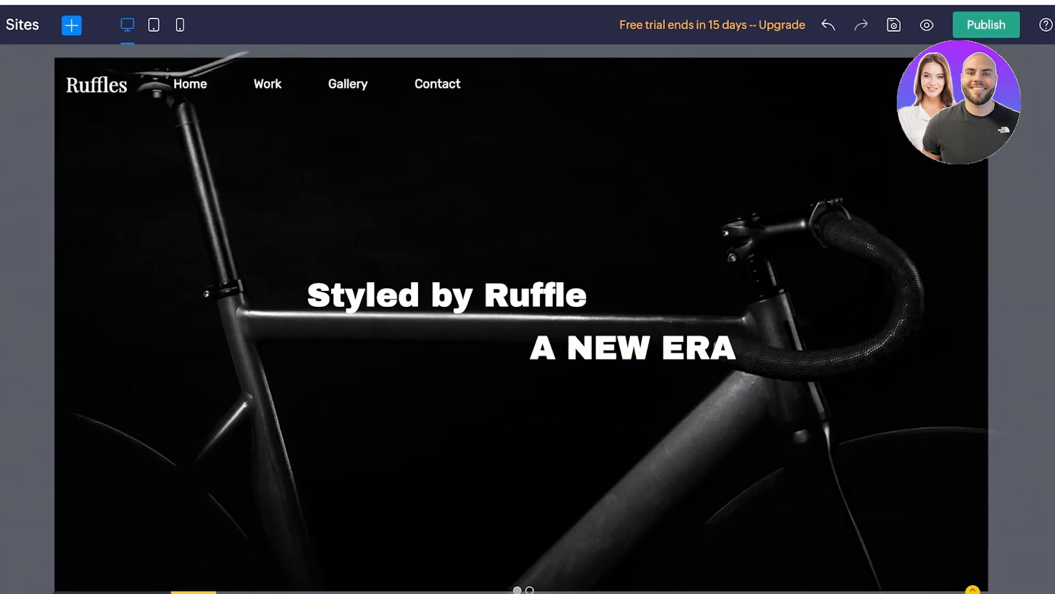
Look through the banner row's layout, style, animation, CSS, visibility and JavaScript settings, and close them without changes
scroll(521, 319, down, 1)
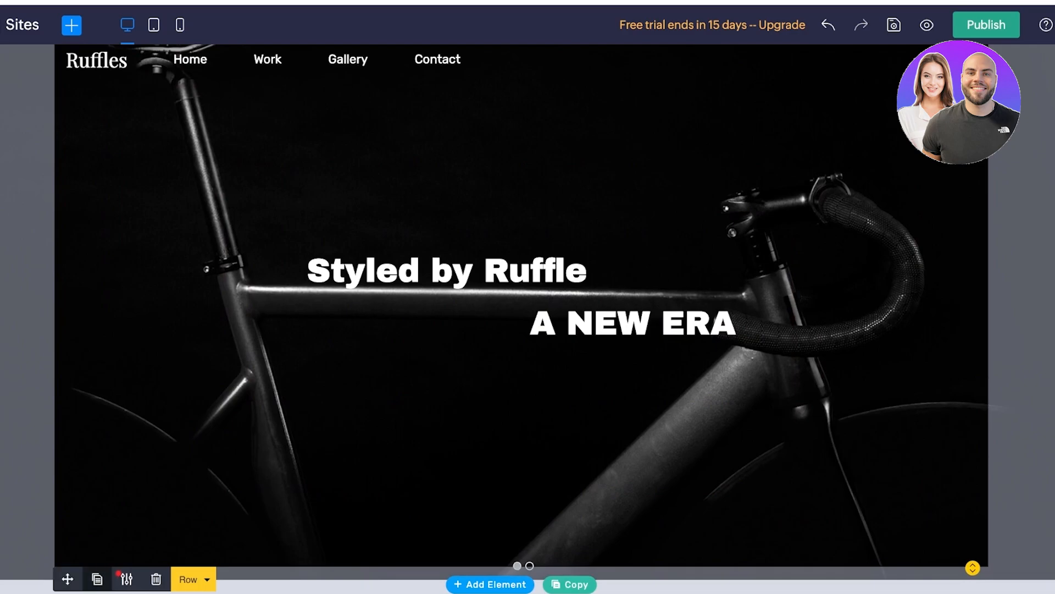
click(126, 578)
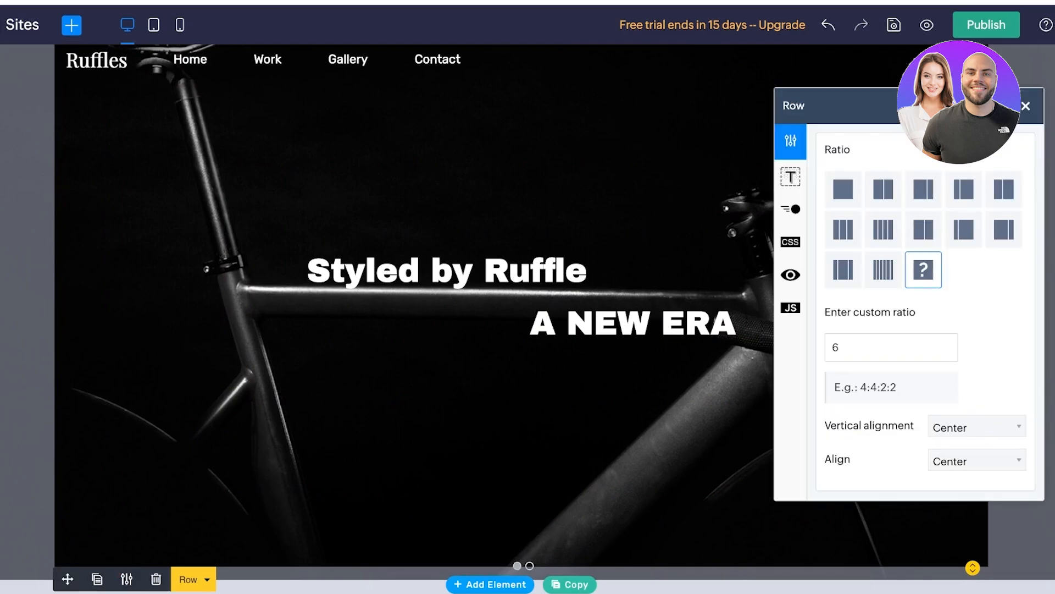
click(790, 176)
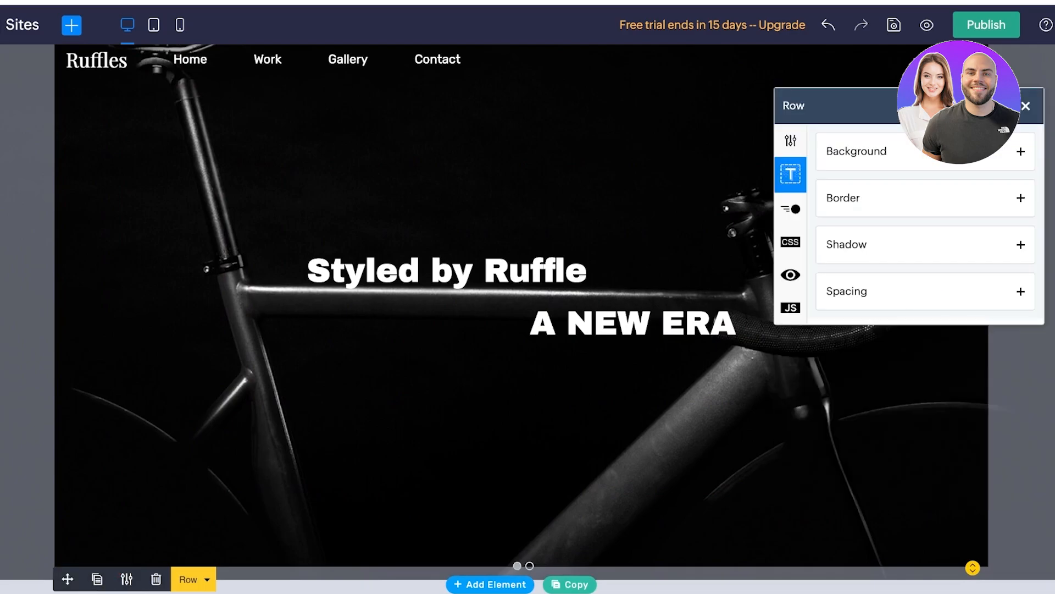
click(790, 208)
click(791, 240)
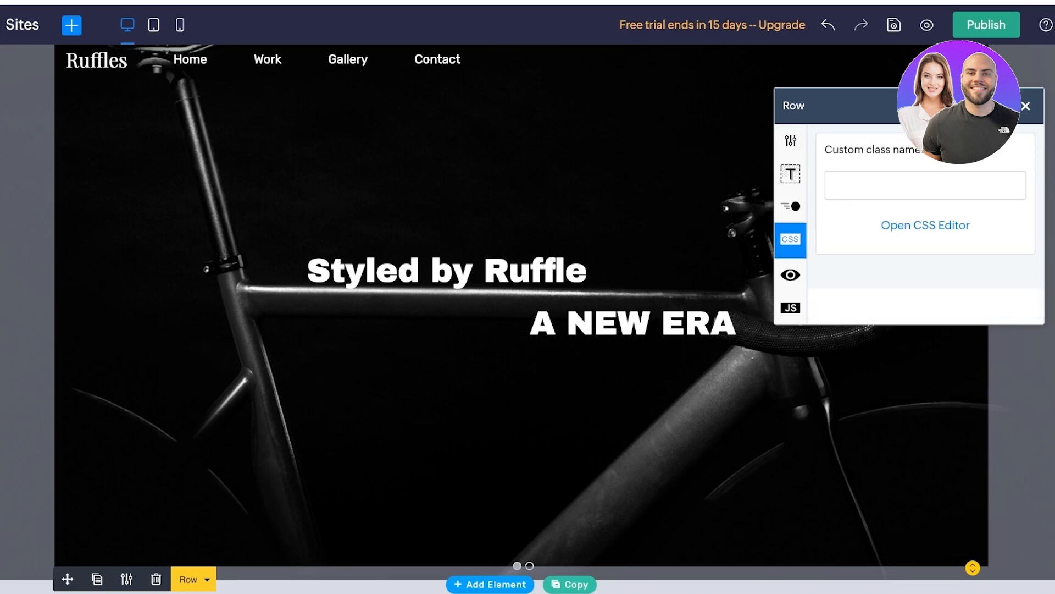
click(790, 274)
click(790, 307)
click(790, 141)
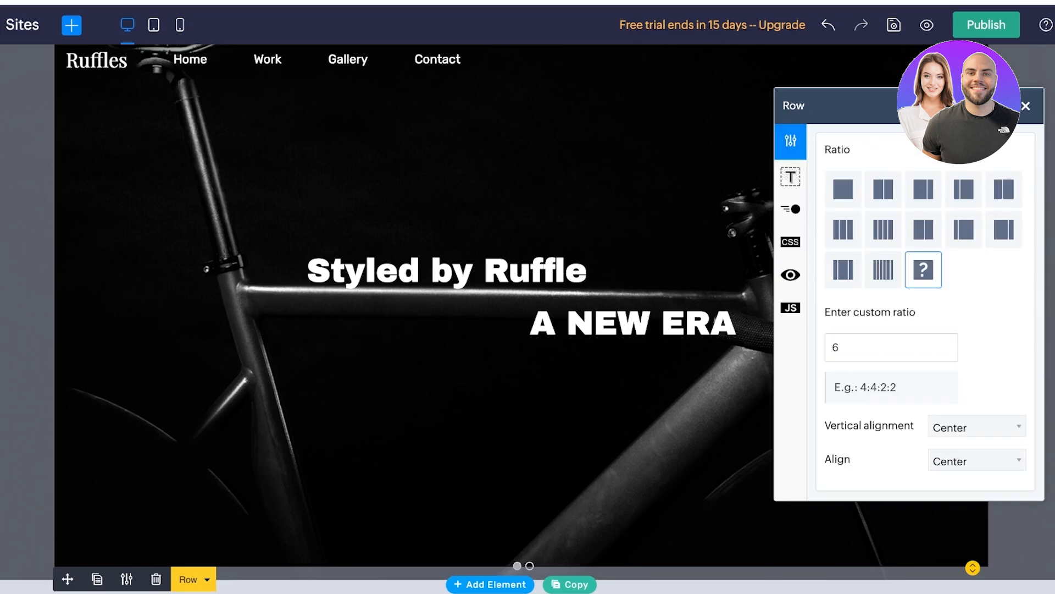
click(1025, 106)
scroll(528, 308, up, 1)
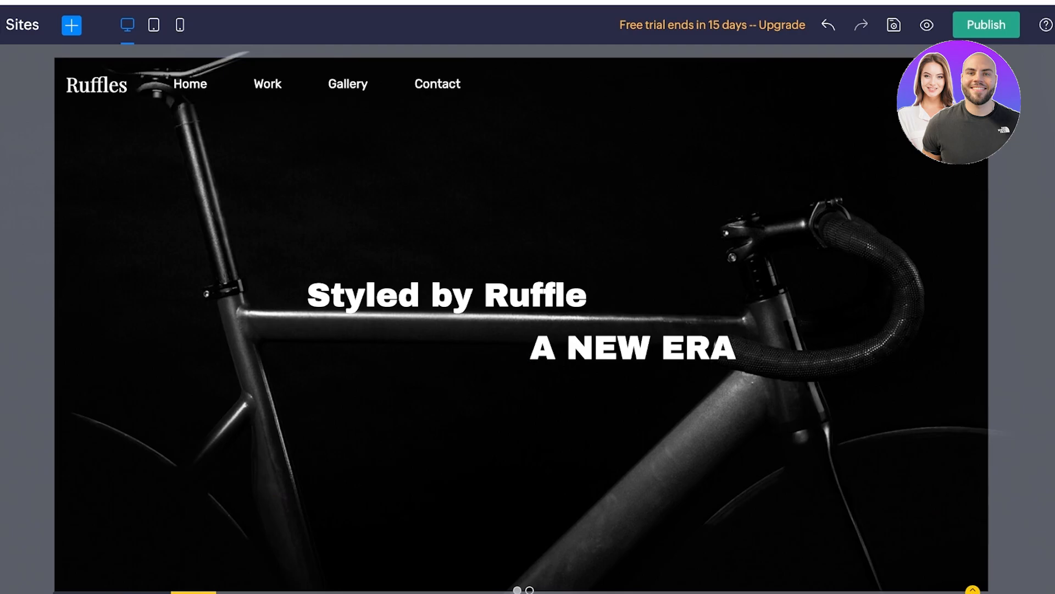
Reduce the height of the spacer above the "Styled by Ruffle" heading slightly
click(2, 25)
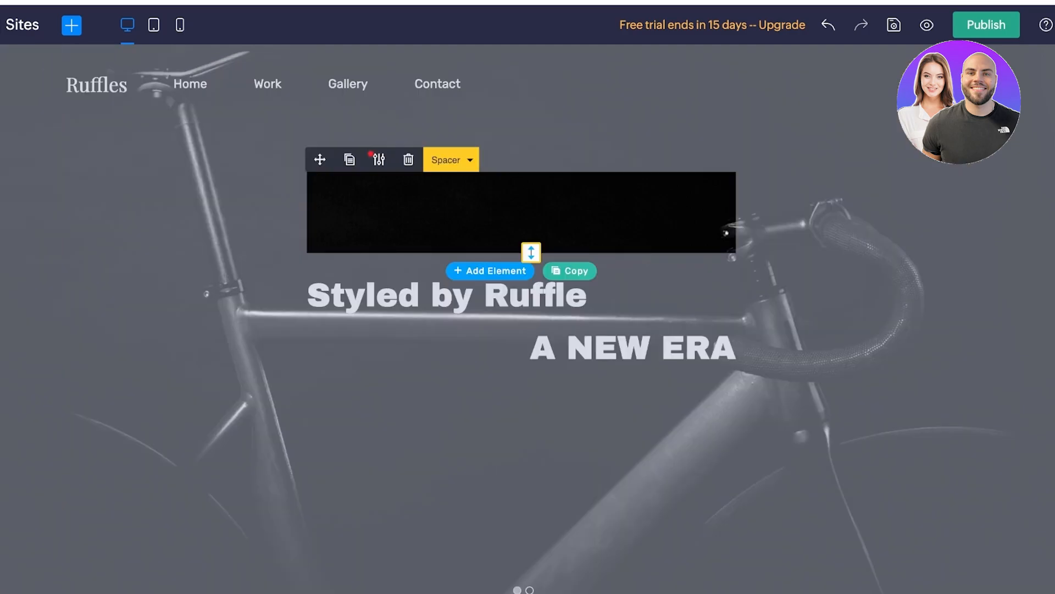
mouse_move(531, 252)
mouse_down()
mouse_move(531, 212)
mouse_move(531, 532)
mouse_move(531, 247)
mouse_up()
click(583, 428)
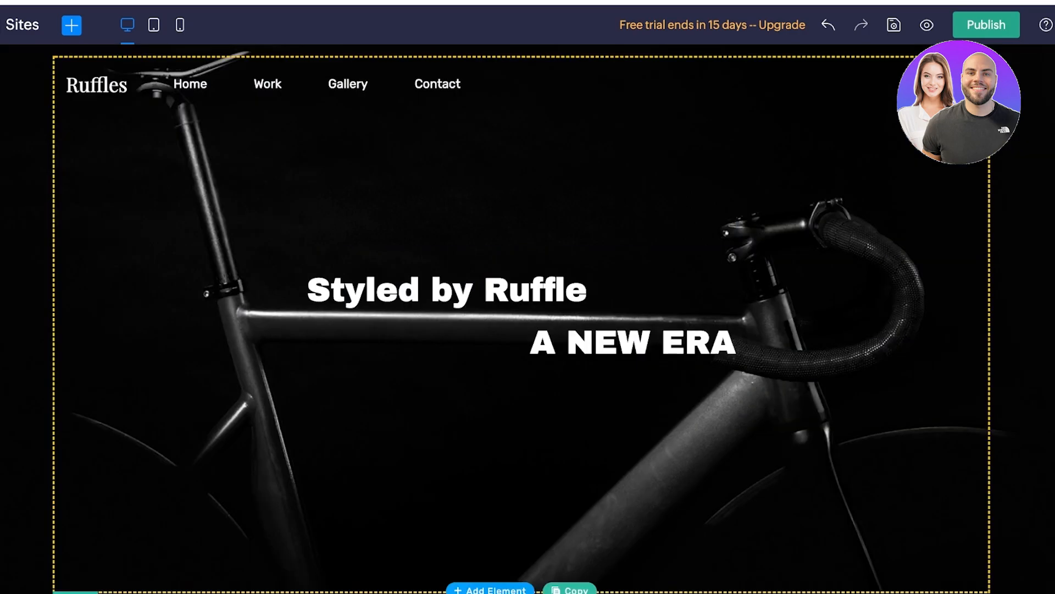
click(583, 429)
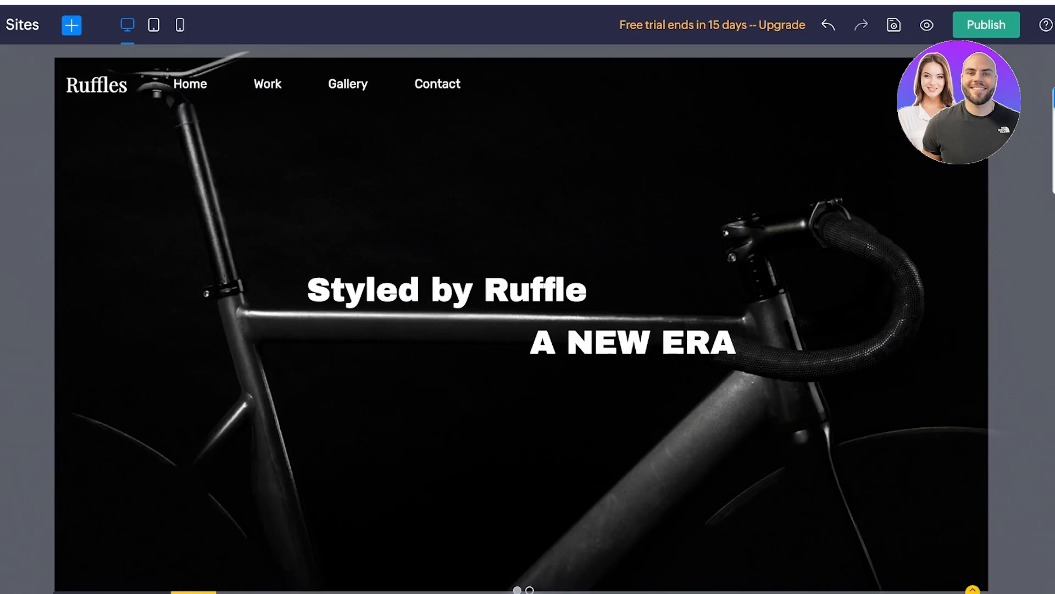
Open the site's theme customization and look over the color and font presets and the header styles
click(1054, 123)
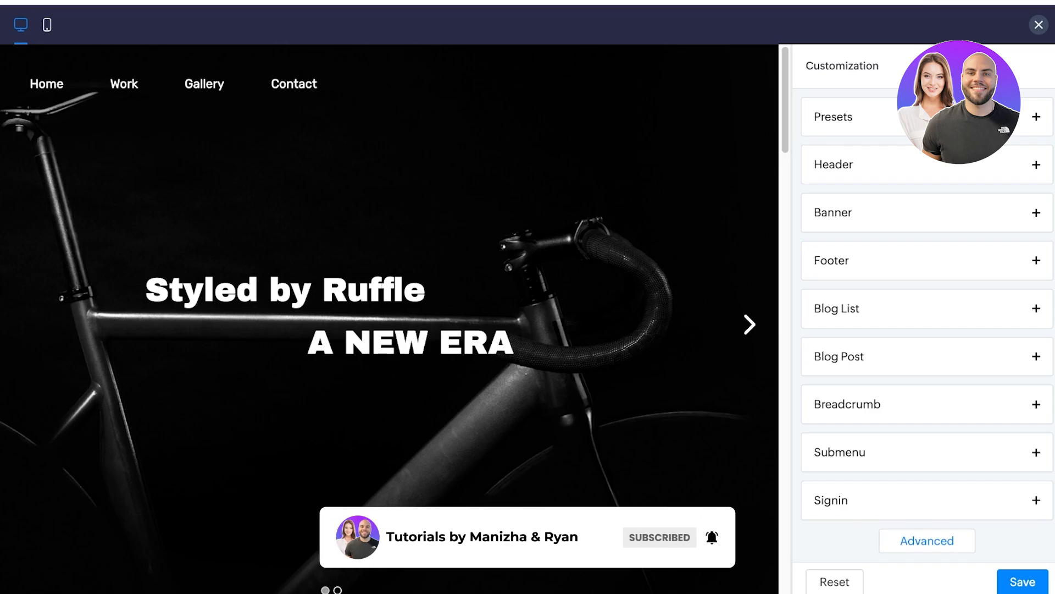
click(960, 116)
scroll(959, 131, down, 9)
scroll(920, 275, up, 9)
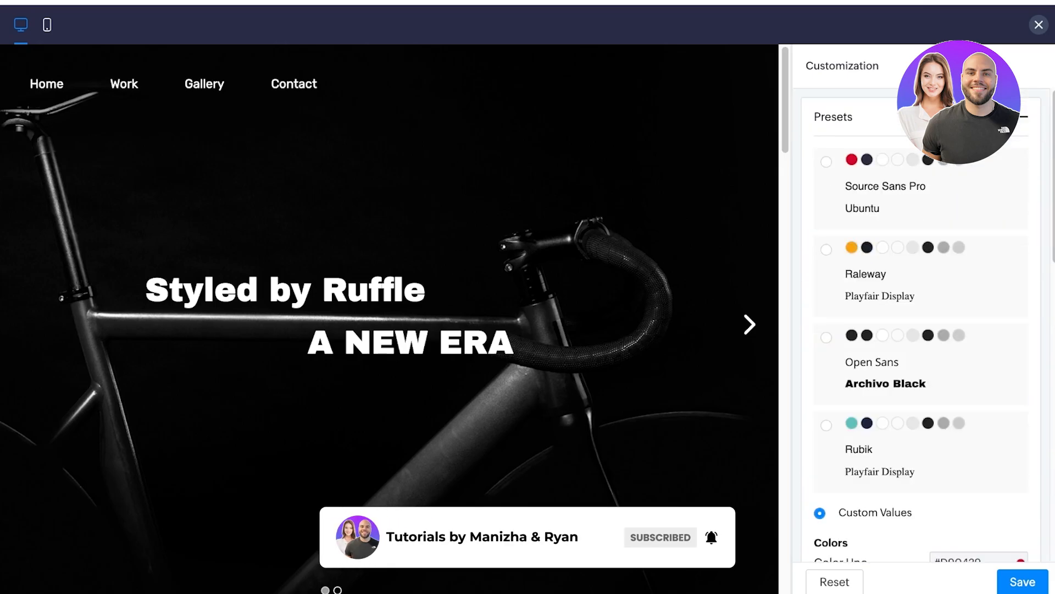
click(1023, 116)
click(1023, 164)
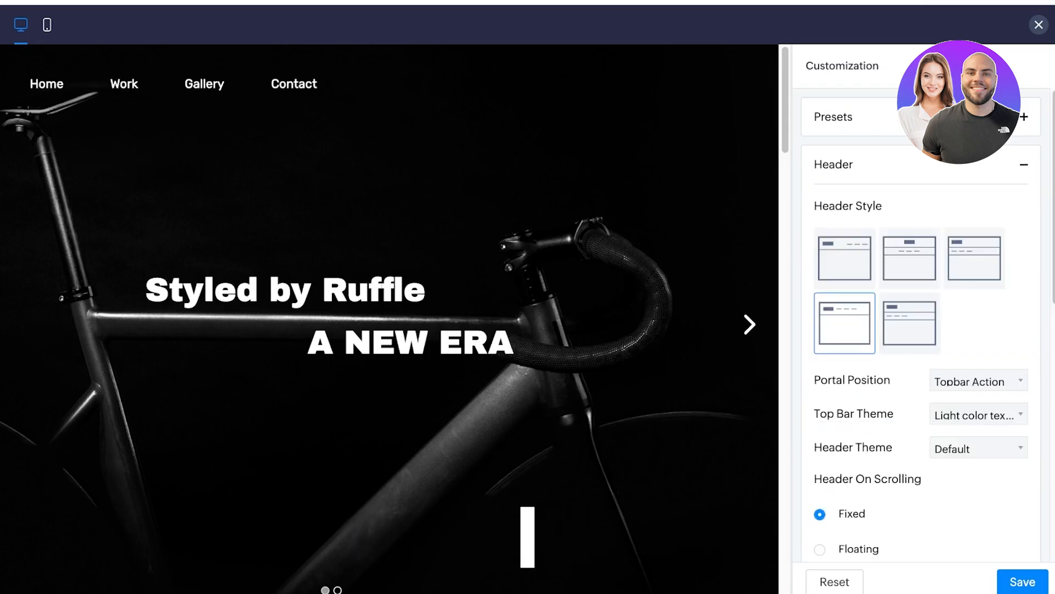
click(1023, 165)
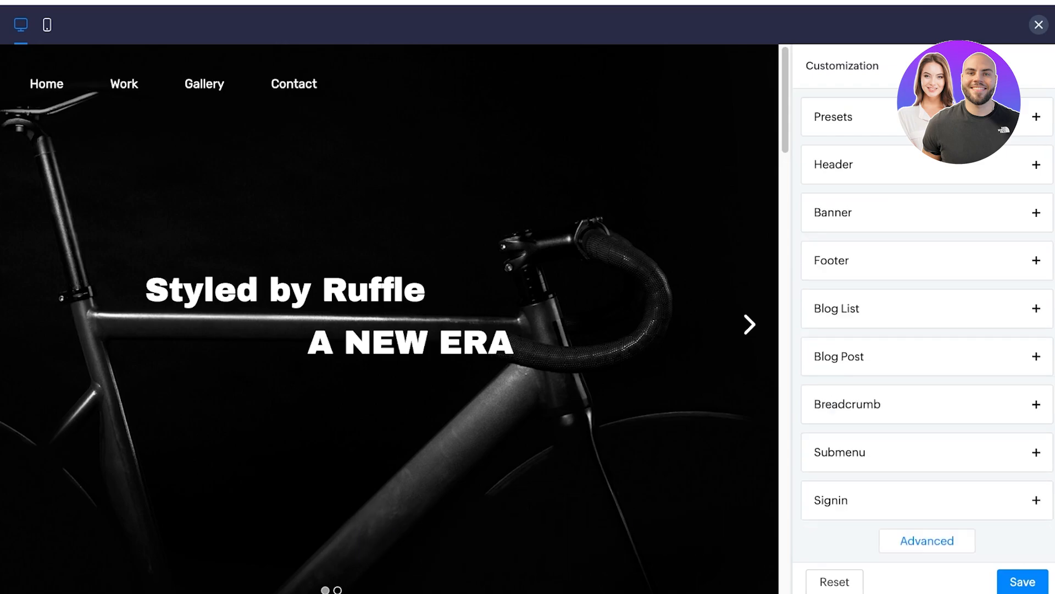
Review the header's scrolling, social icon and width options, and save the theme customization
click(1035, 165)
scroll(921, 275, down, 10)
scroll(920, 275, up, 3)
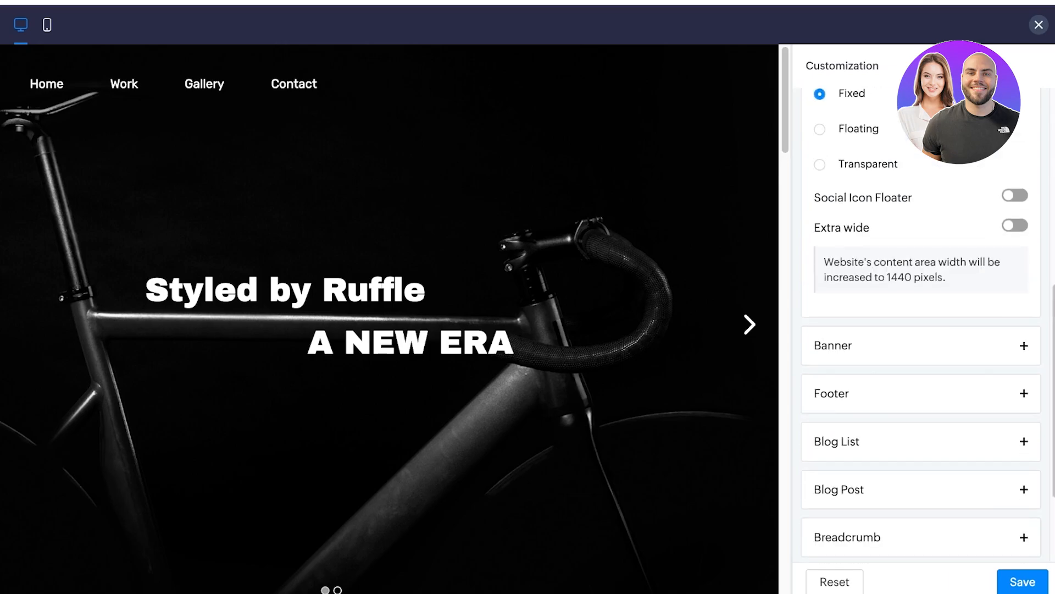
scroll(921, 324, up, 2)
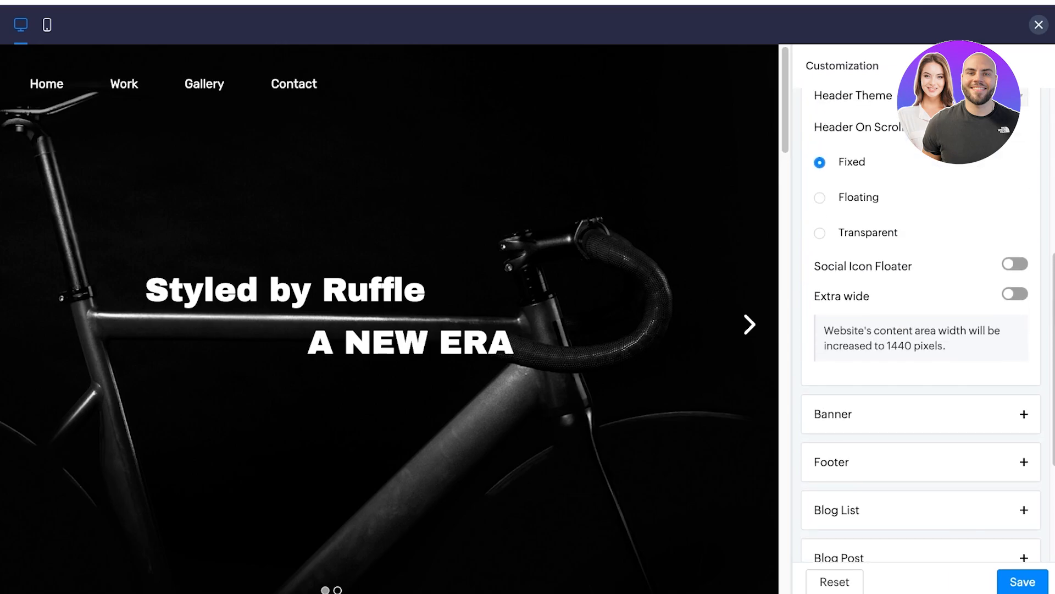
scroll(920, 324, down, 6)
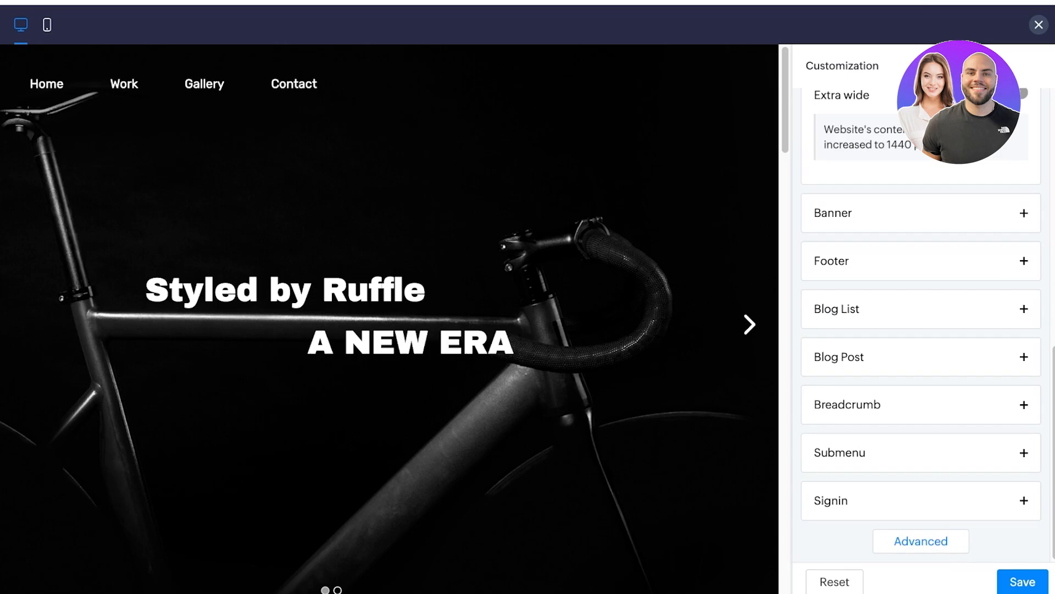
click(1023, 581)
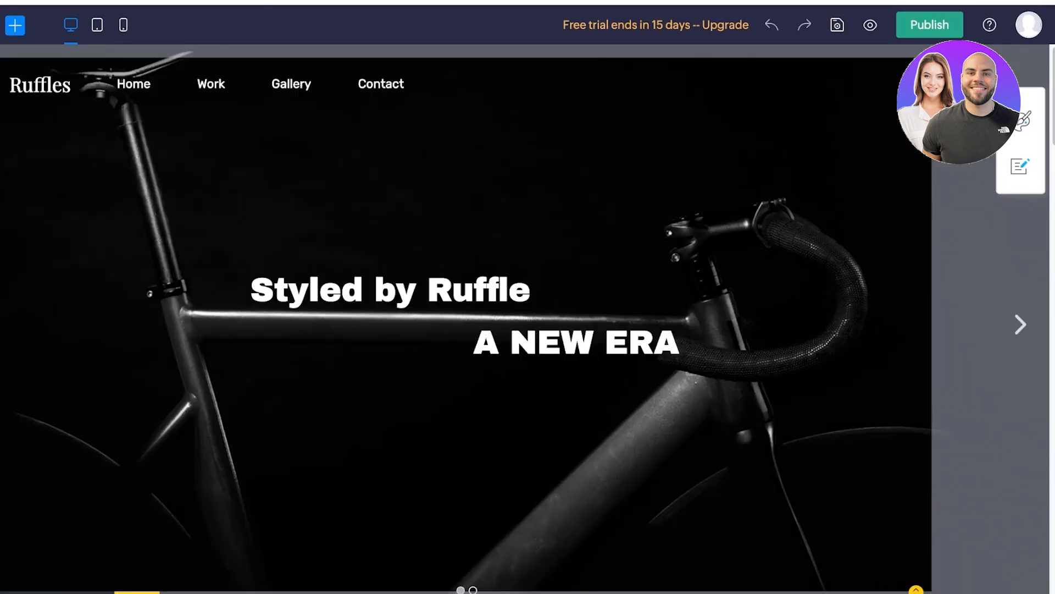
Open the hero slider's settings and delete the first slide from its slide list
scroll(467, 352, down, 6)
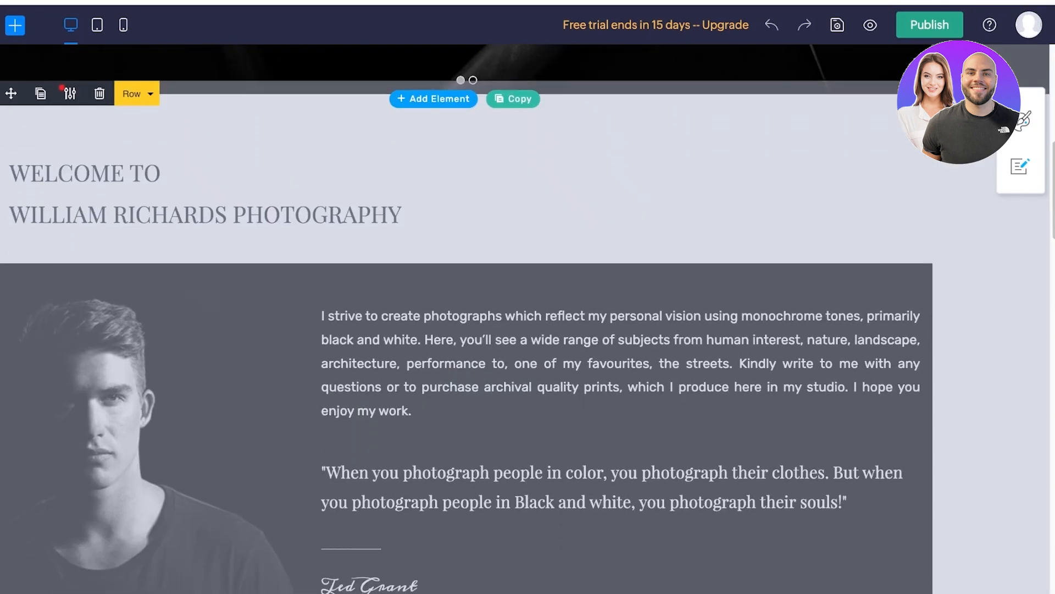
scroll(467, 164, up, 1)
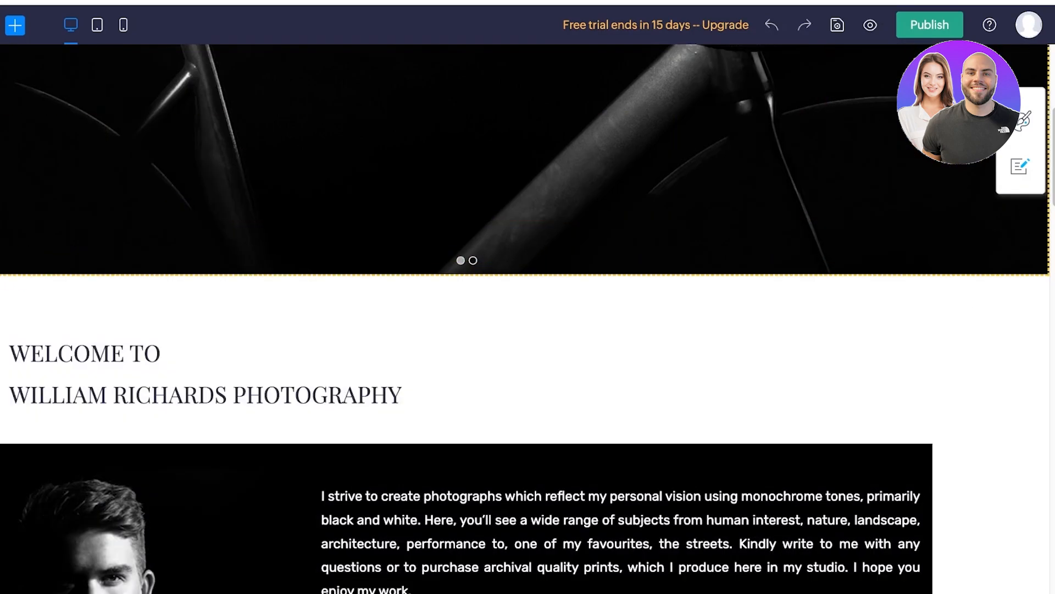
scroll(528, 297, up, 4)
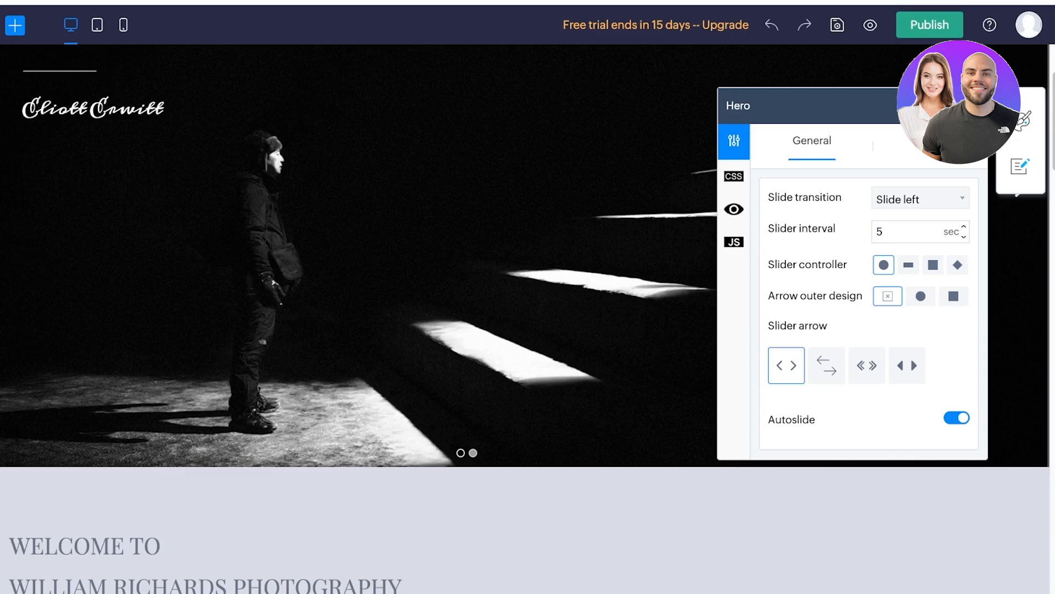
click(930, 142)
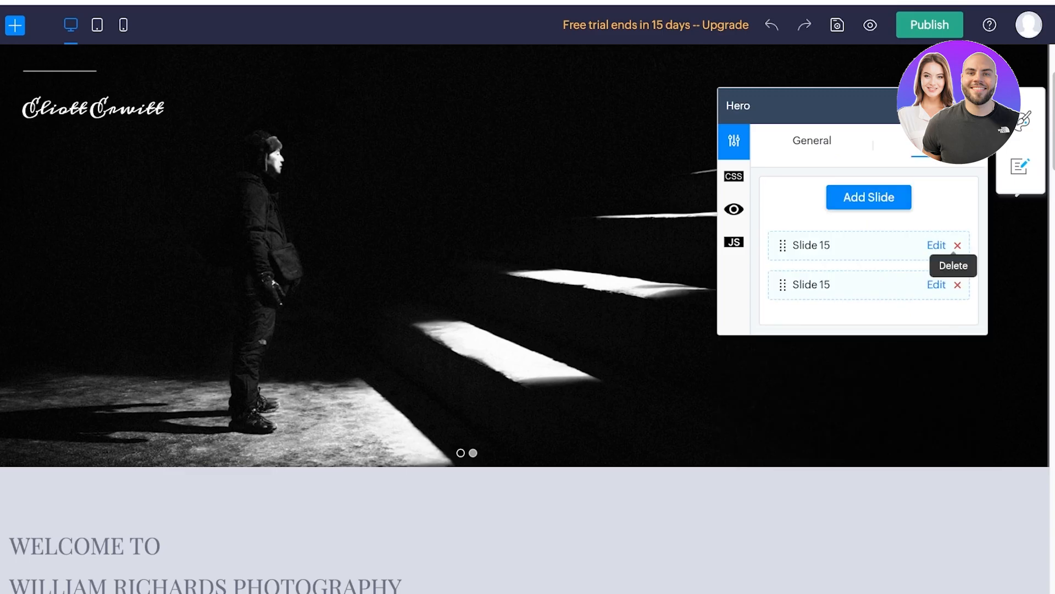
click(958, 245)
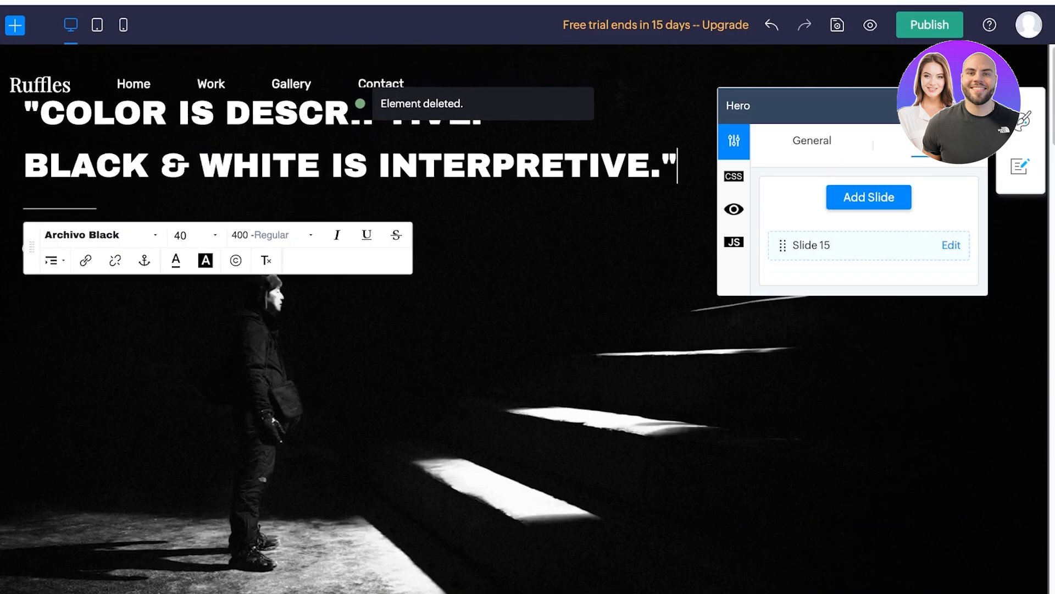
Browse the hero slide templates and add the "Global Education!" slide with the tablet photo
click(869, 197)
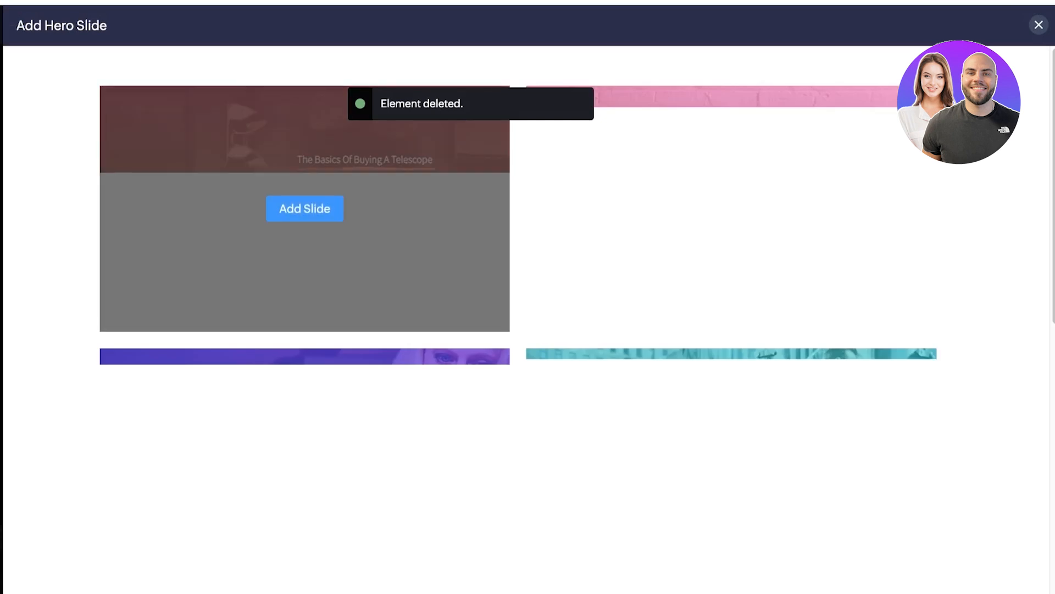
scroll(731, 326, down, 15)
scroll(305, 220, down, 10)
scroll(305, 220, up, 20)
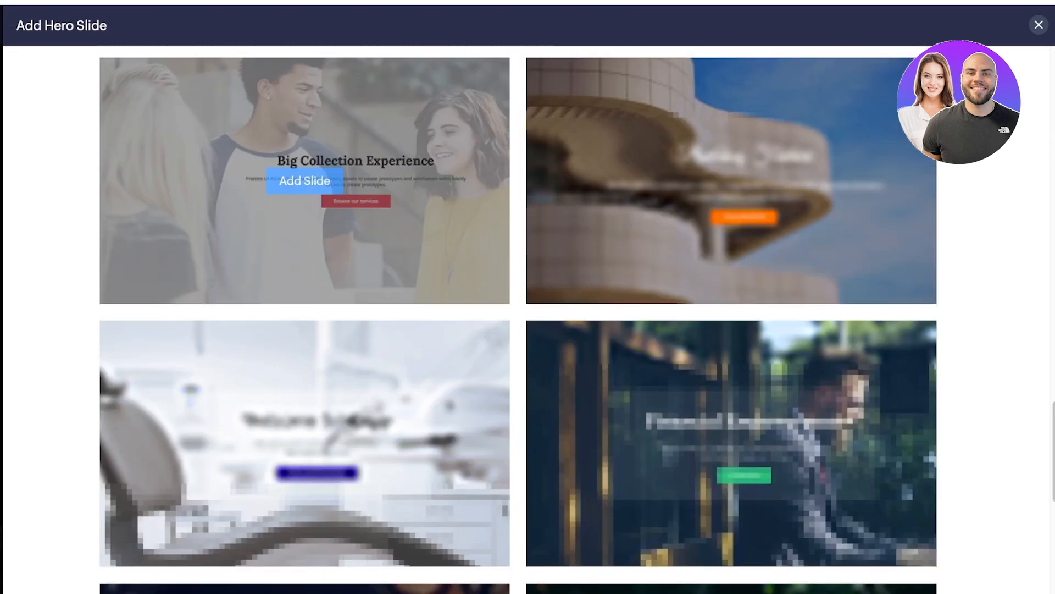
scroll(731, 231, down, 10)
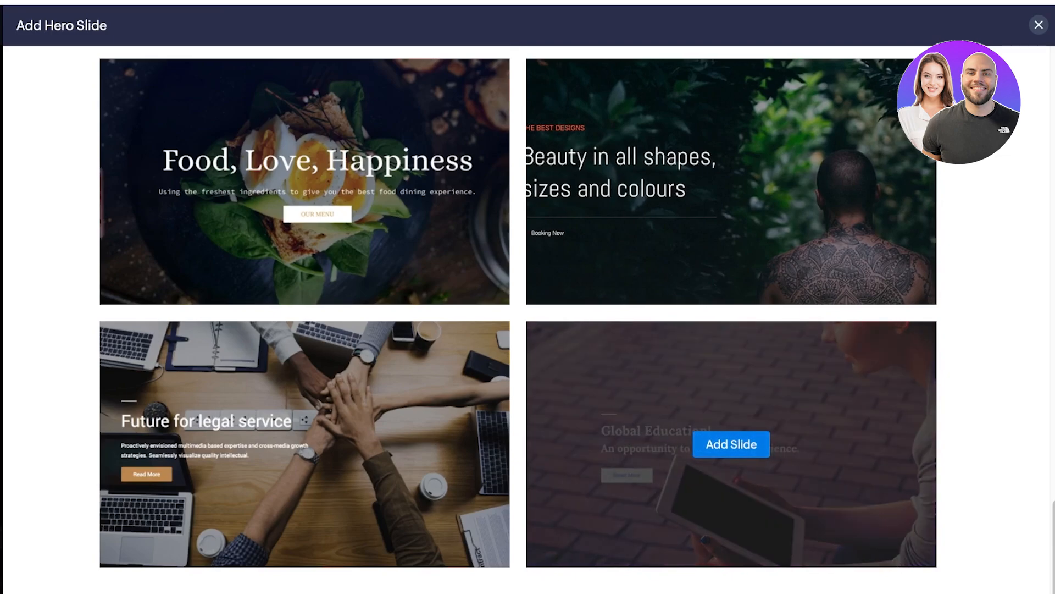
click(730, 444)
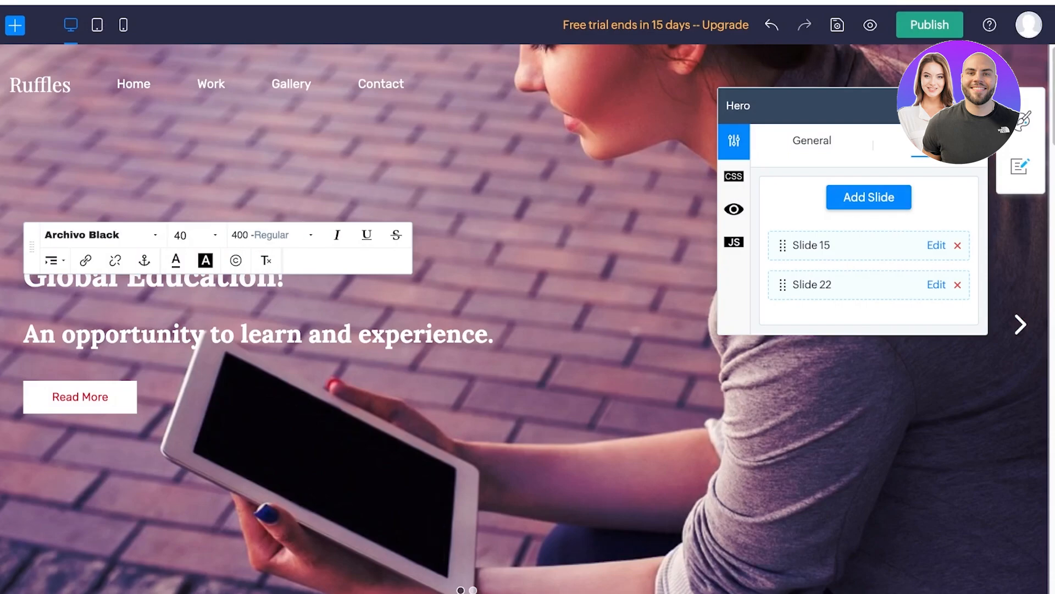
Replace the "Global Education!" slide's background with the uploaded Beige Aesthetic Fashion image and check the banner
click(812, 141)
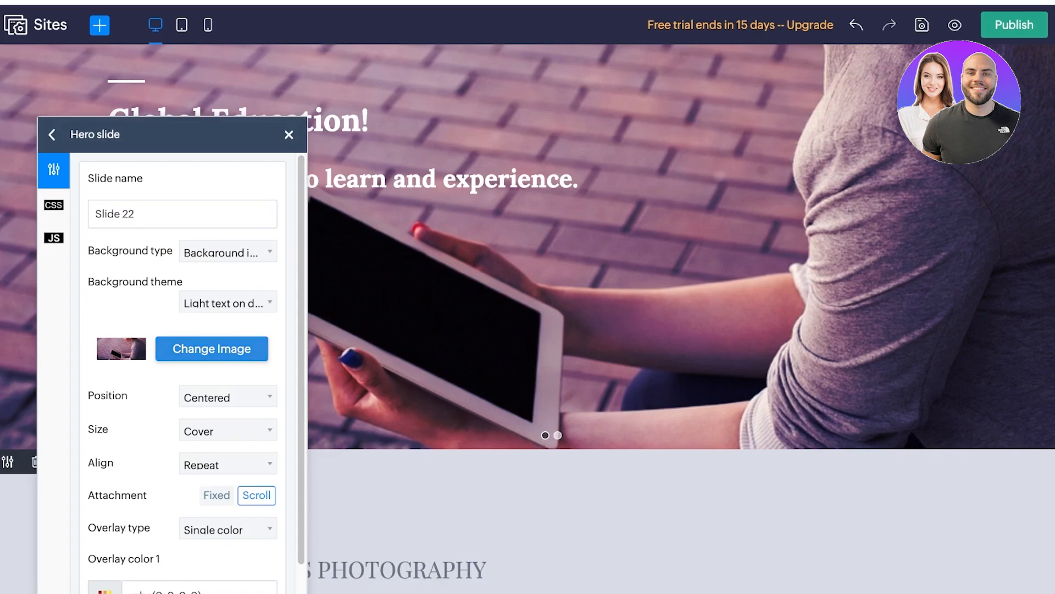
click(211, 348)
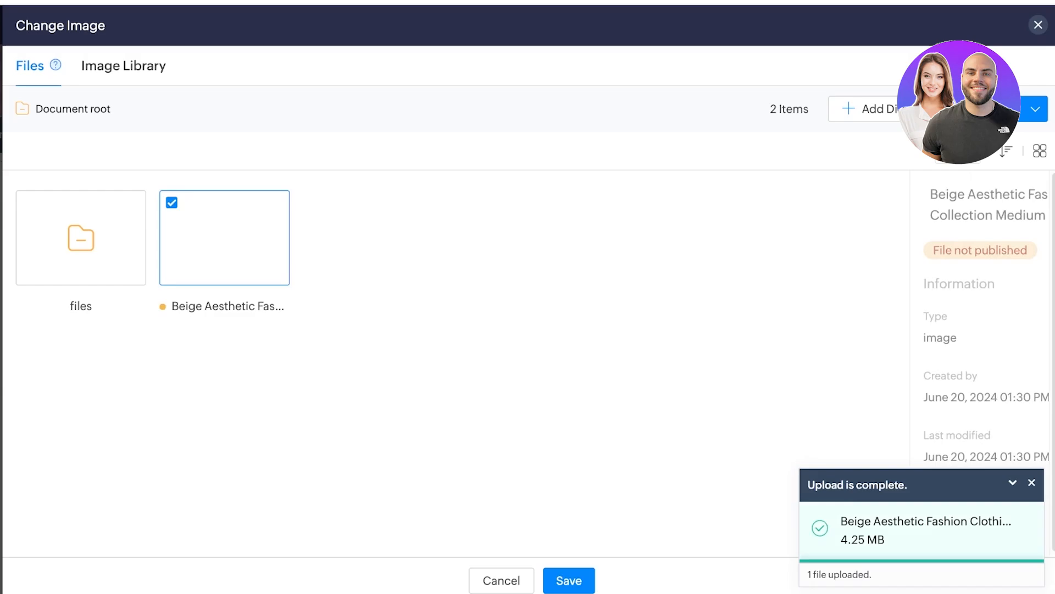
click(568, 581)
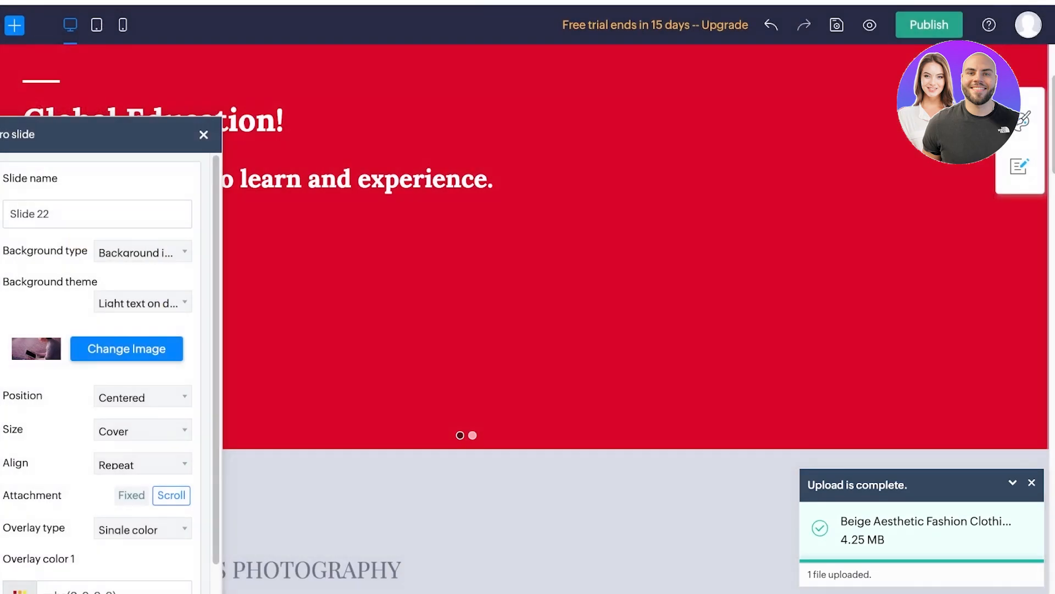
scroll(110, 374, down, 1)
click(203, 134)
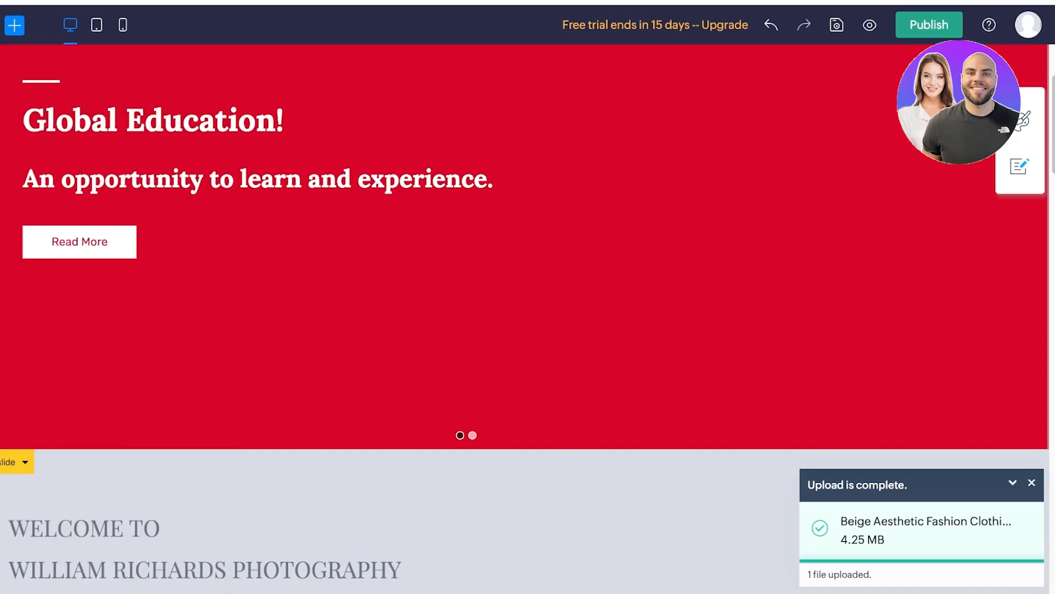
scroll(362, 275, up, 3)
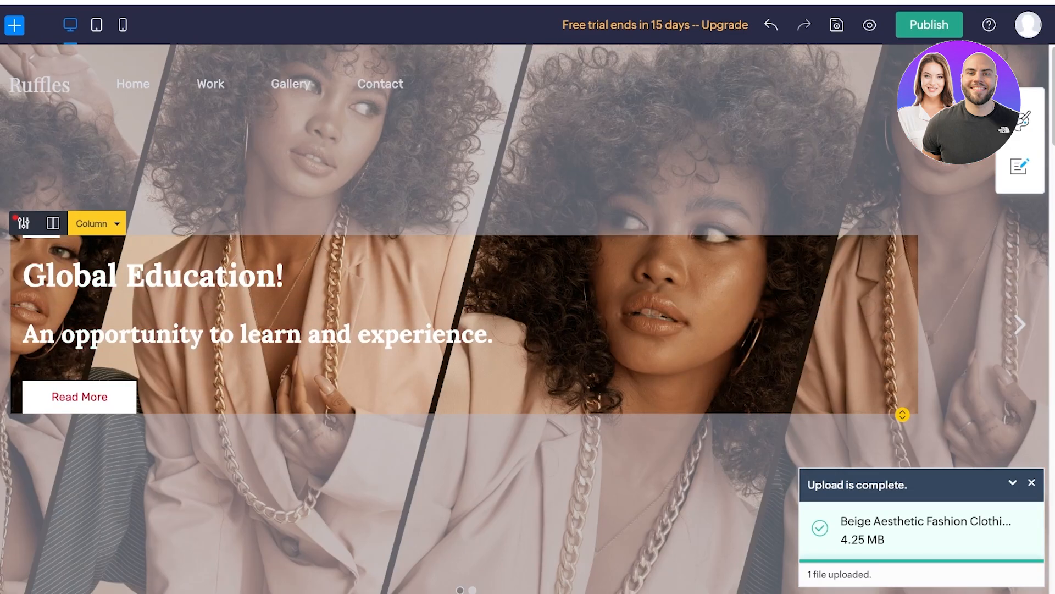
scroll(528, 319, down, 3)
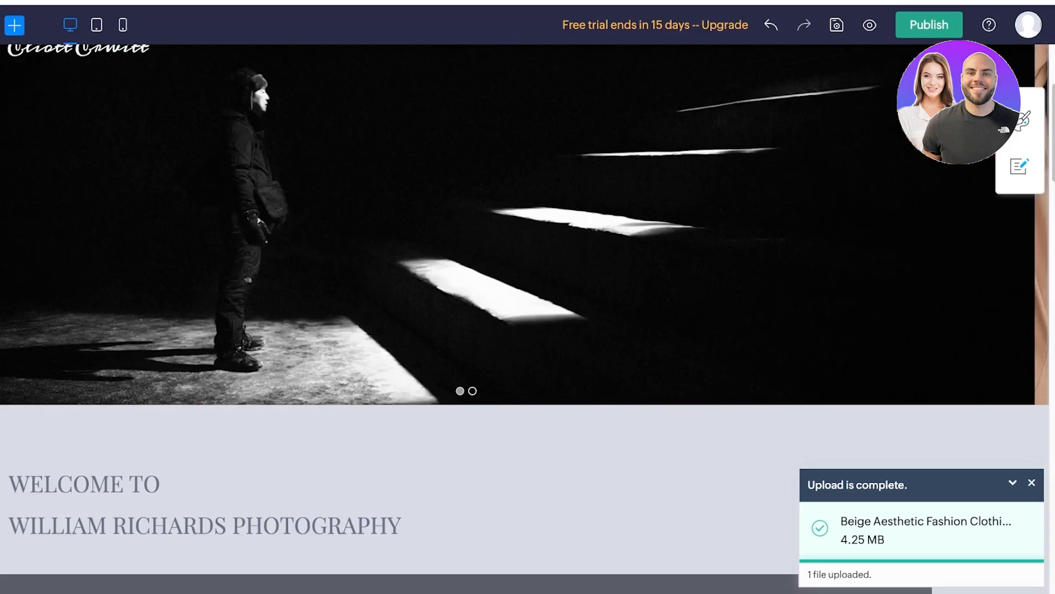
Look over the home page and inspect the heading options of the slide's "An opportunity to learn and experience." text
scroll(528, 318, up, 3)
scroll(528, 318, down, 7)
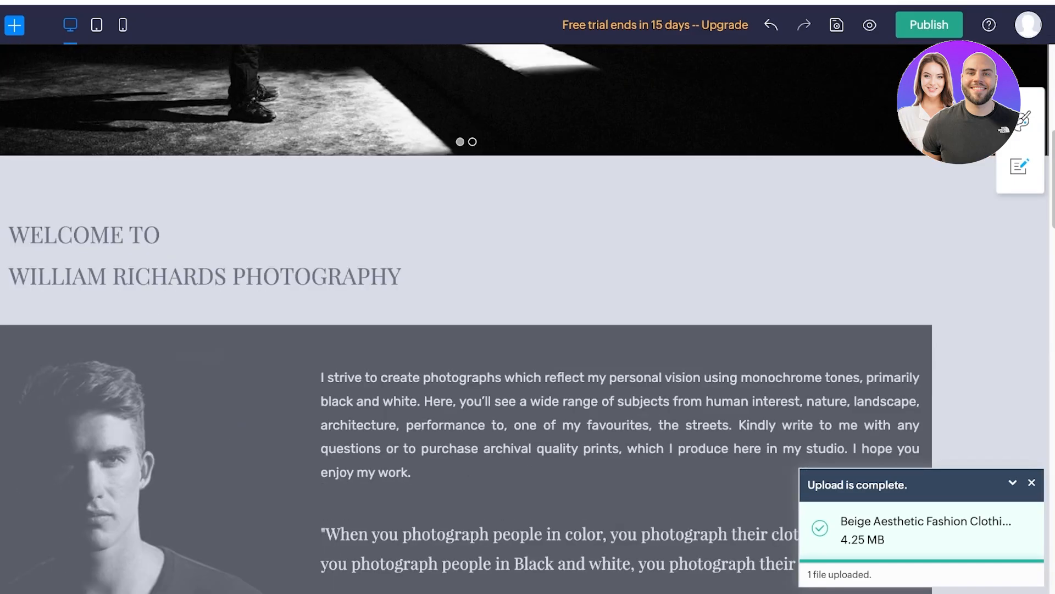
scroll(527, 319, up, 8)
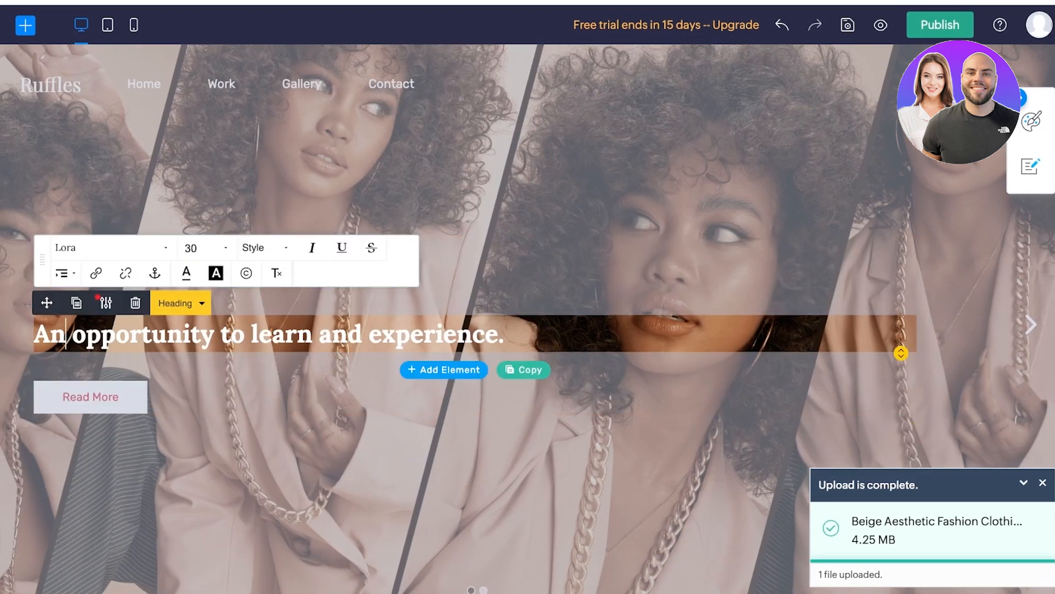
click(105, 303)
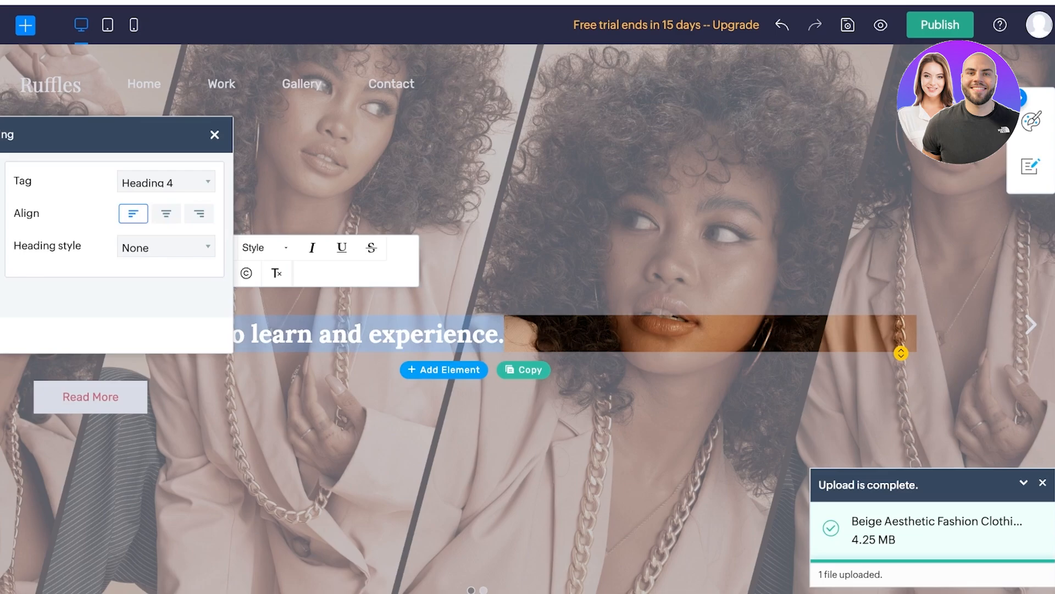
click(214, 135)
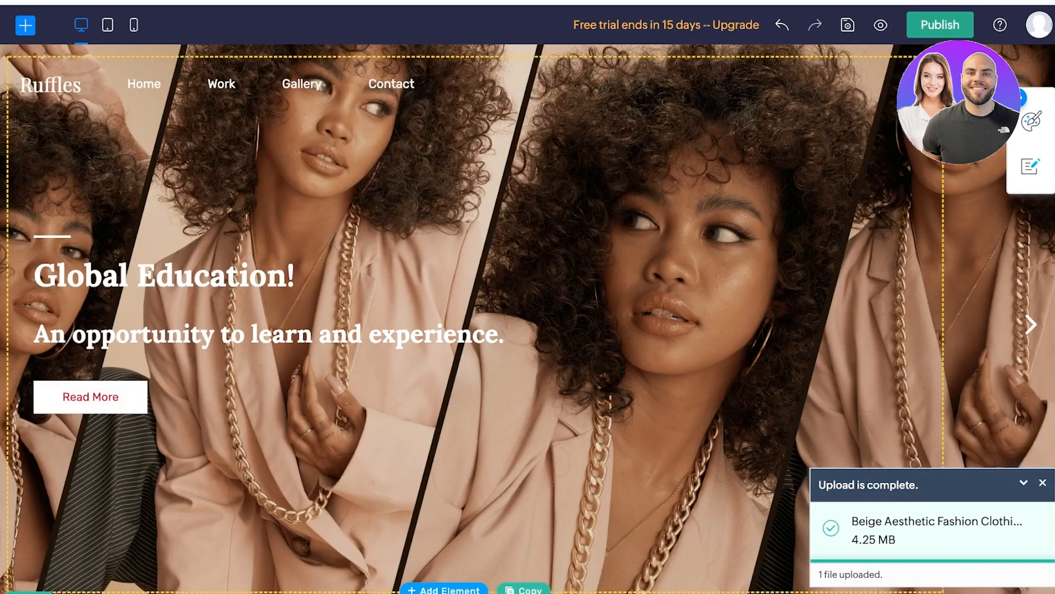
Set the hero slide's overlay color to black with 0.21 opacity, trying lighter and darker strengths over the background image
scroll(527, 318, down, 1)
click(23, 531)
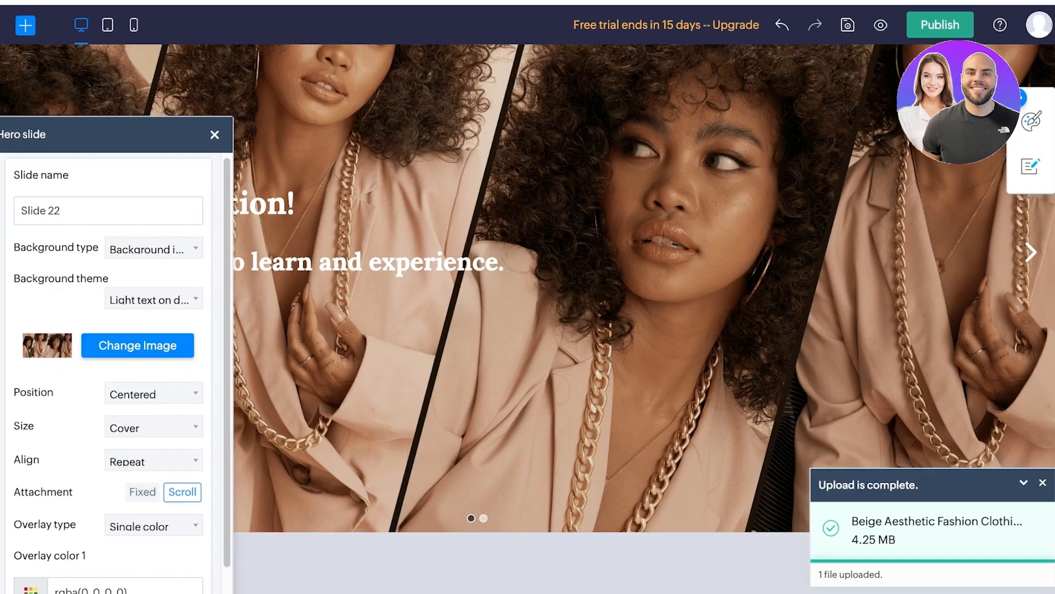
scroll(110, 374, down, 1)
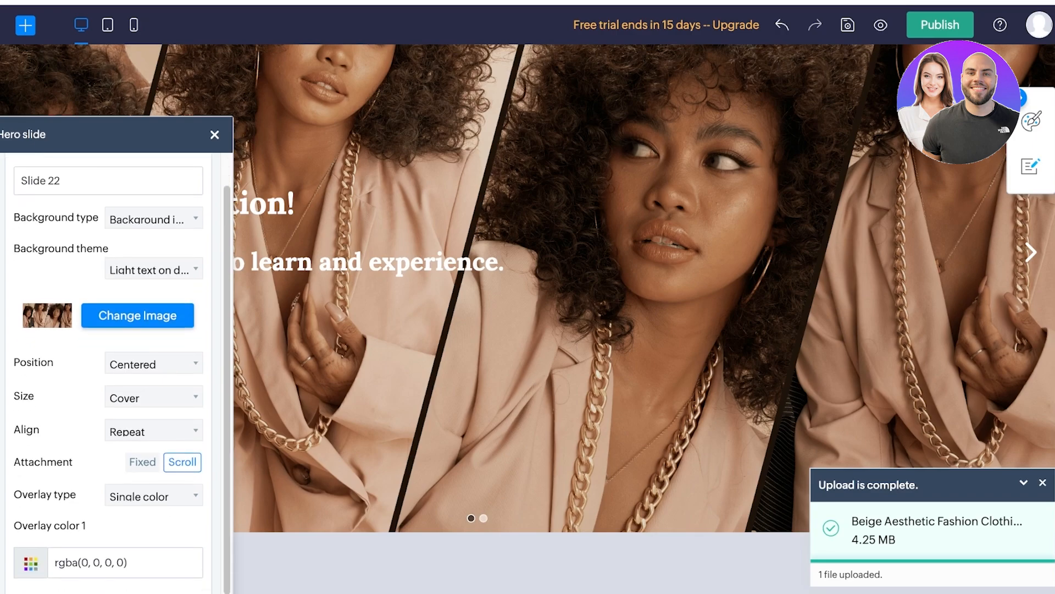
scroll(110, 373, down, 1)
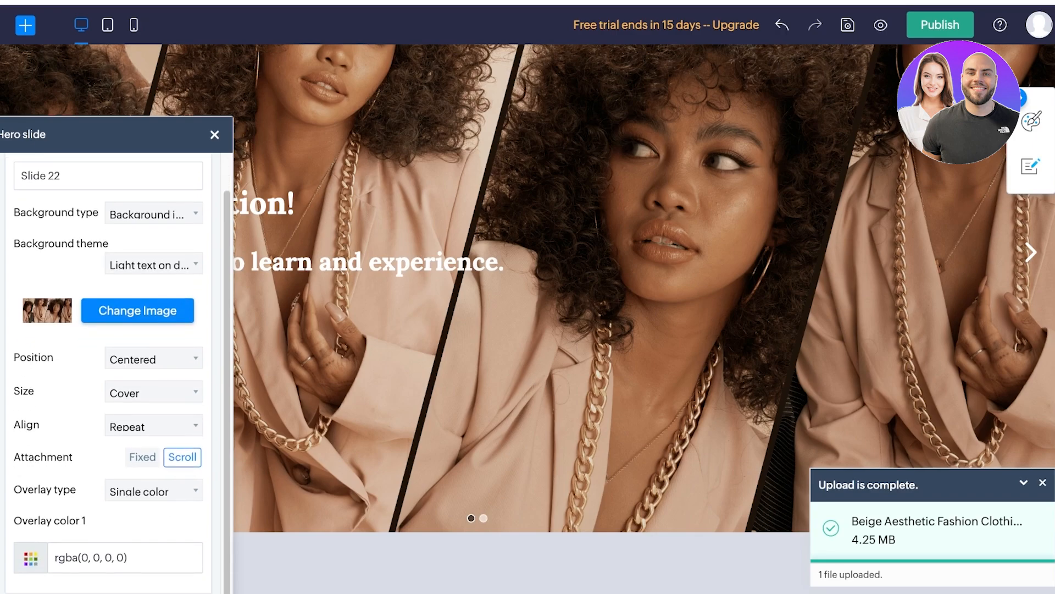
click(126, 557)
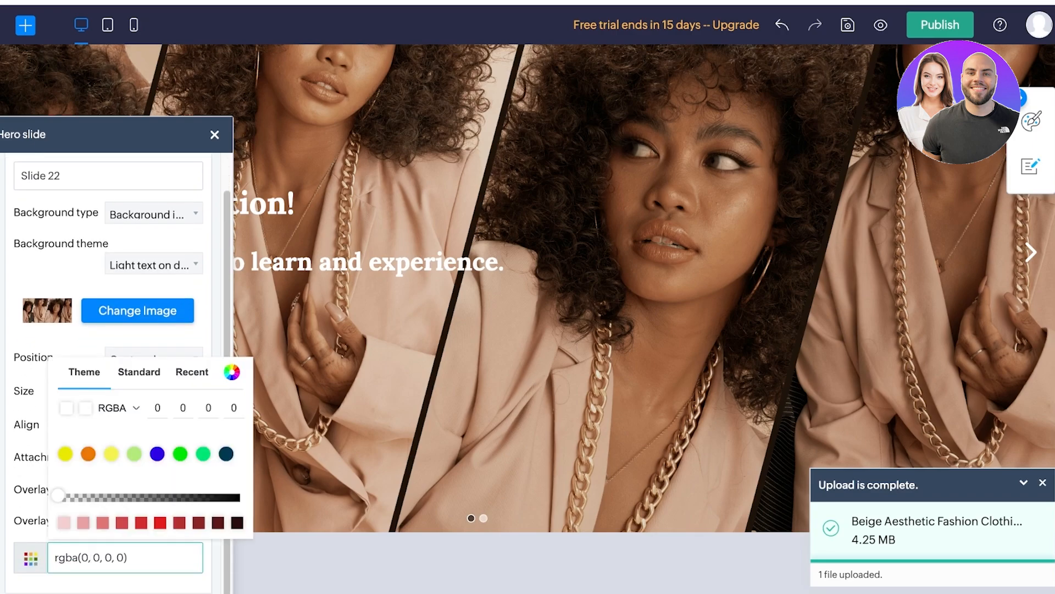
mouse_move(58, 496)
mouse_down()
mouse_move(226, 496)
mouse_move(78, 496)
mouse_up()
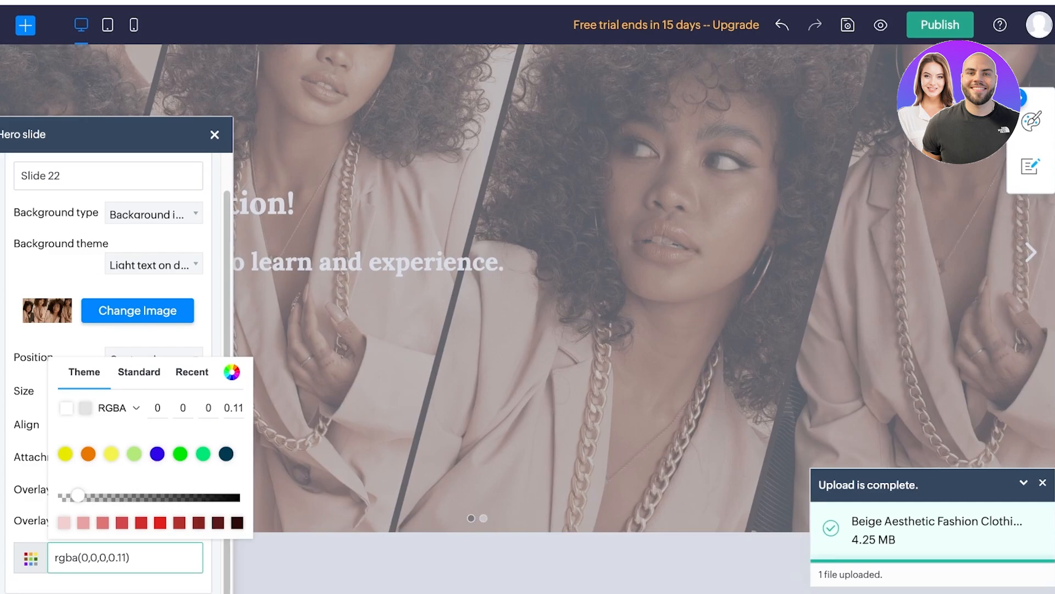
drag(78, 495, 238, 495)
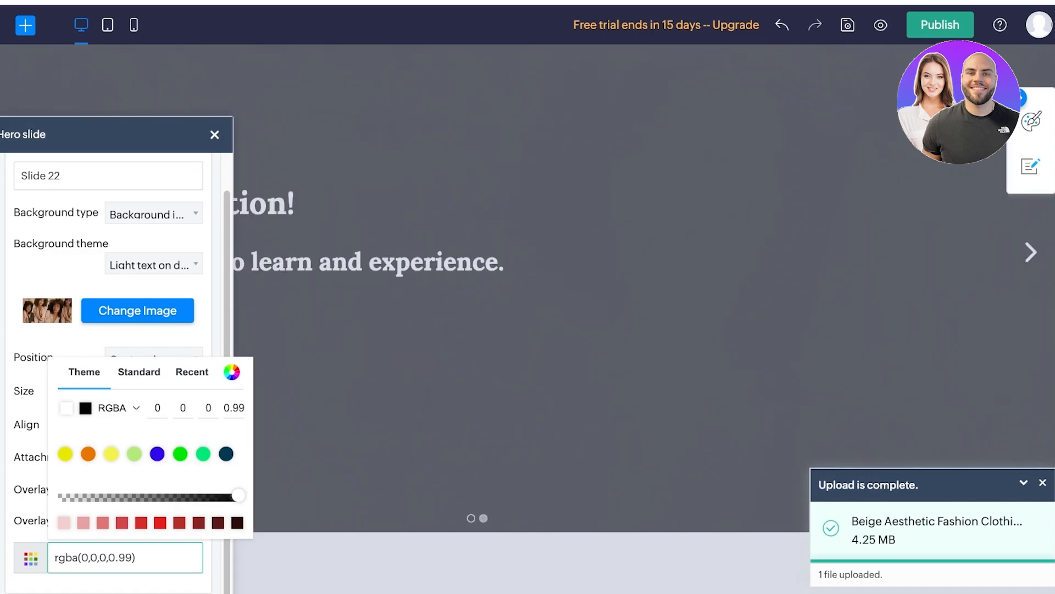
drag(238, 496, 96, 496)
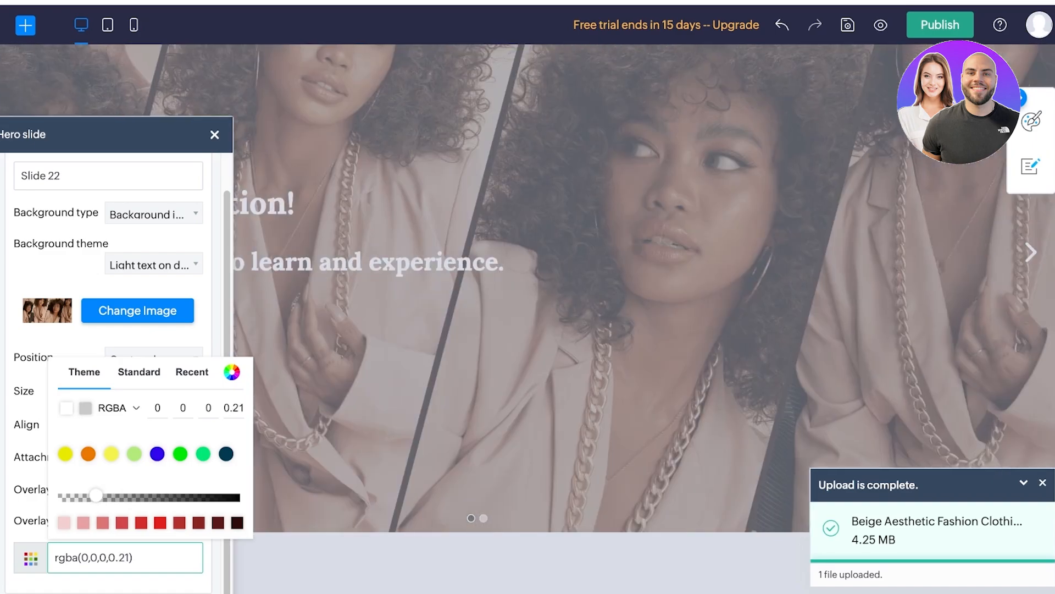
key(Escape)
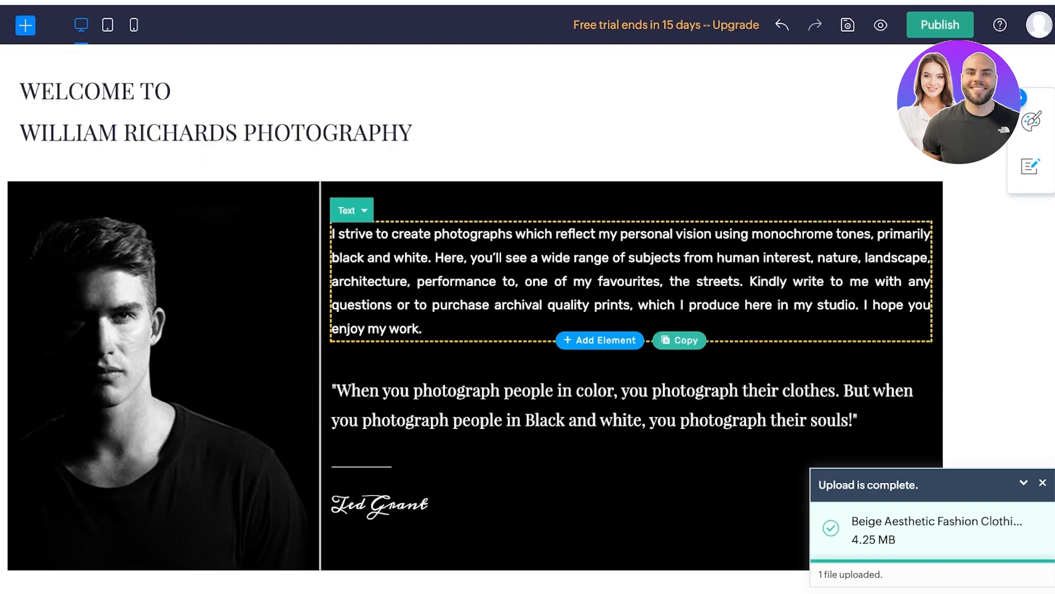
Delete the welcome section with the portrait and quote between the hero banner and the My Work section
scroll(472, 330, down, 3)
scroll(471, 329, up, 4)
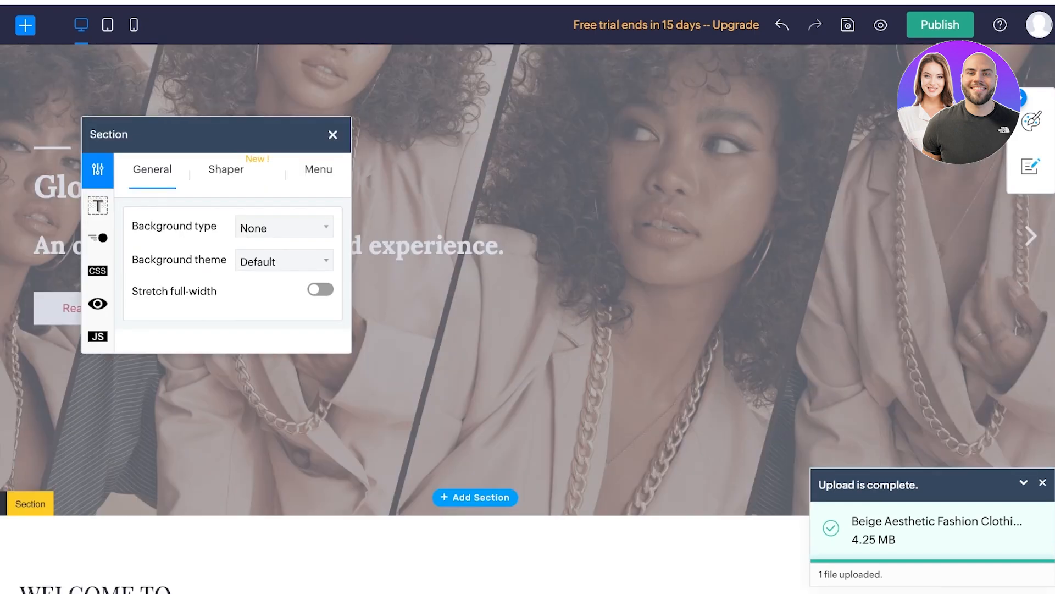
scroll(528, 330, down, 4)
scroll(471, 318, down, 7)
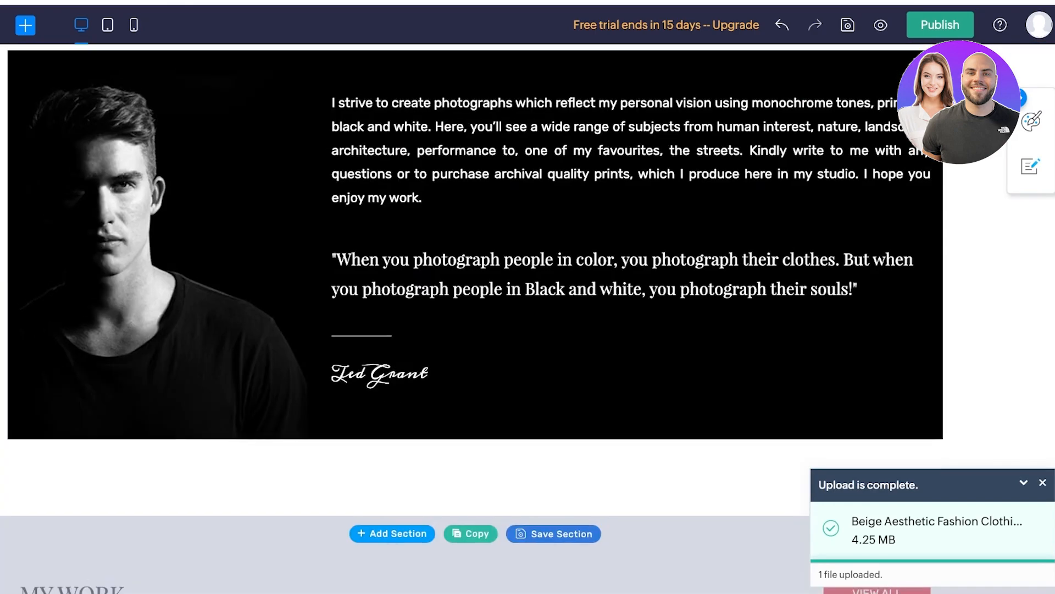
scroll(471, 319, up, 1)
scroll(527, 319, up, 4)
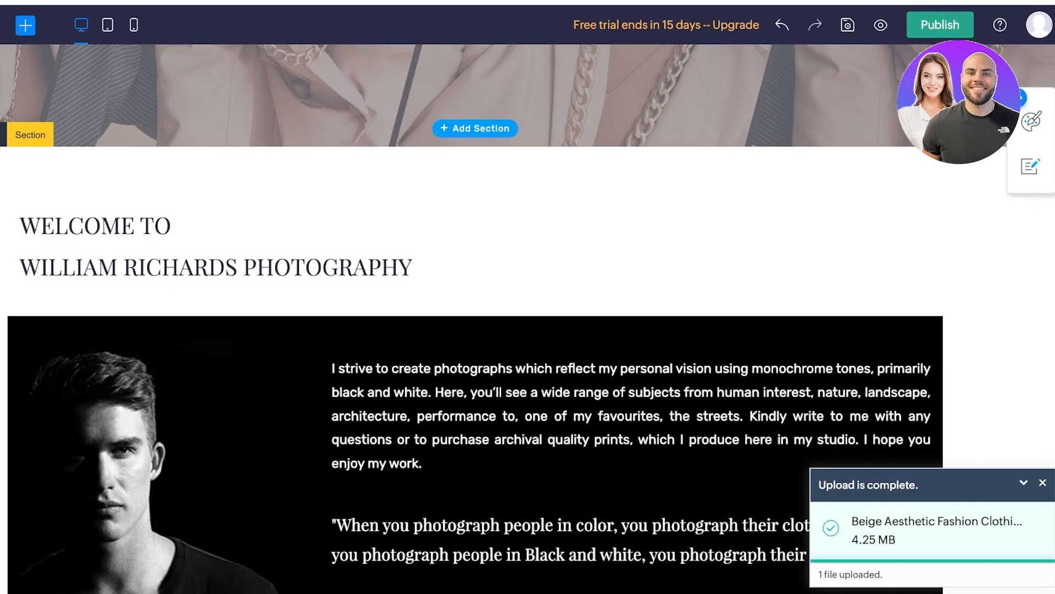
scroll(528, 319, down, 8)
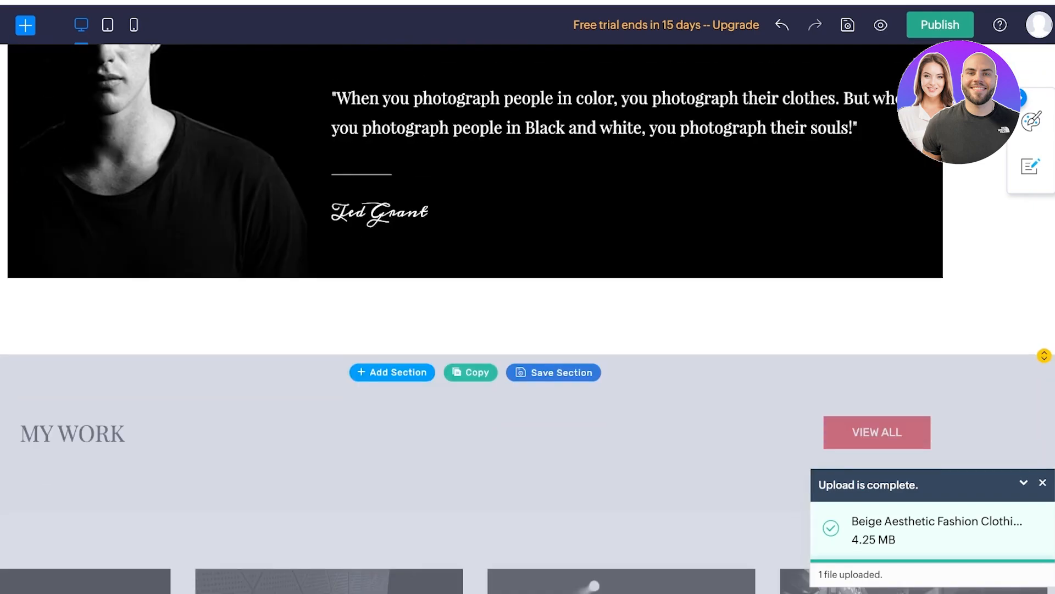
scroll(528, 318, up, 1)
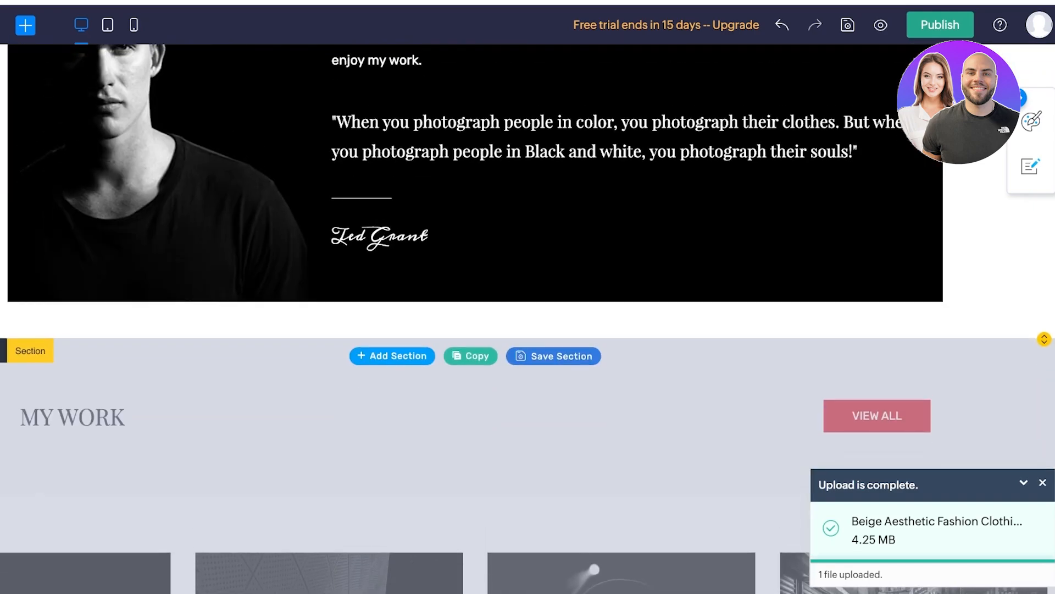
key(Delete)
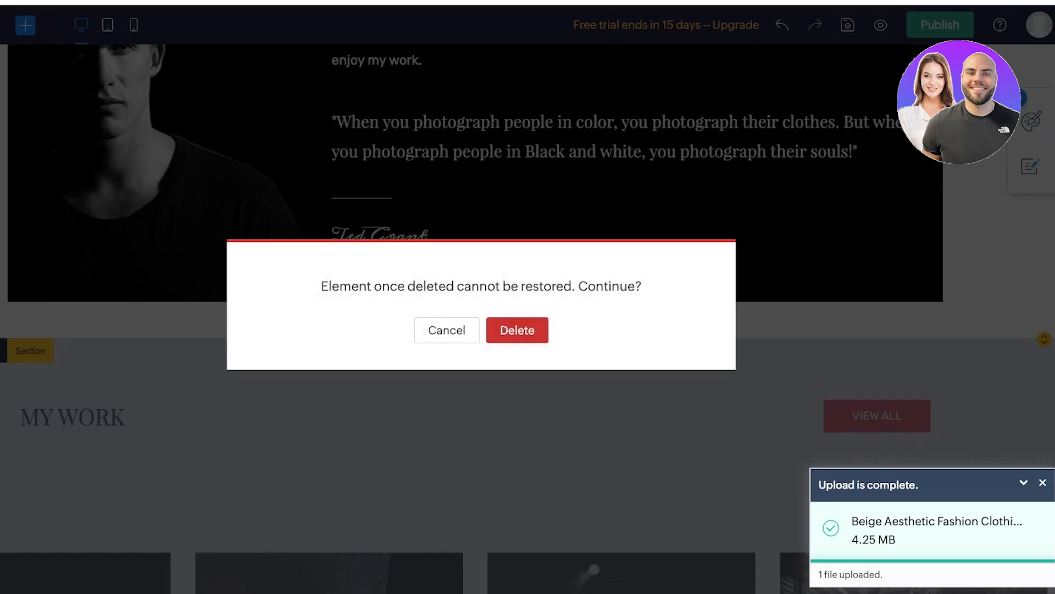
key(Return)
Review the My Work photo grid and inspect the general image settings of the singer photo
scroll(528, 319, down, 10)
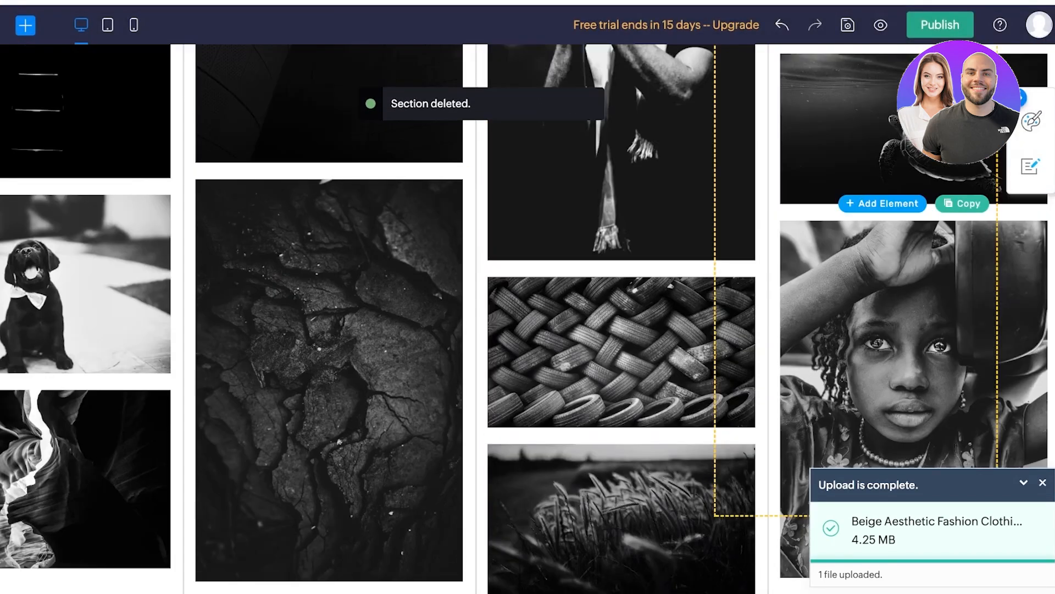
scroll(549, 363, down, 10)
scroll(550, 363, up, 12)
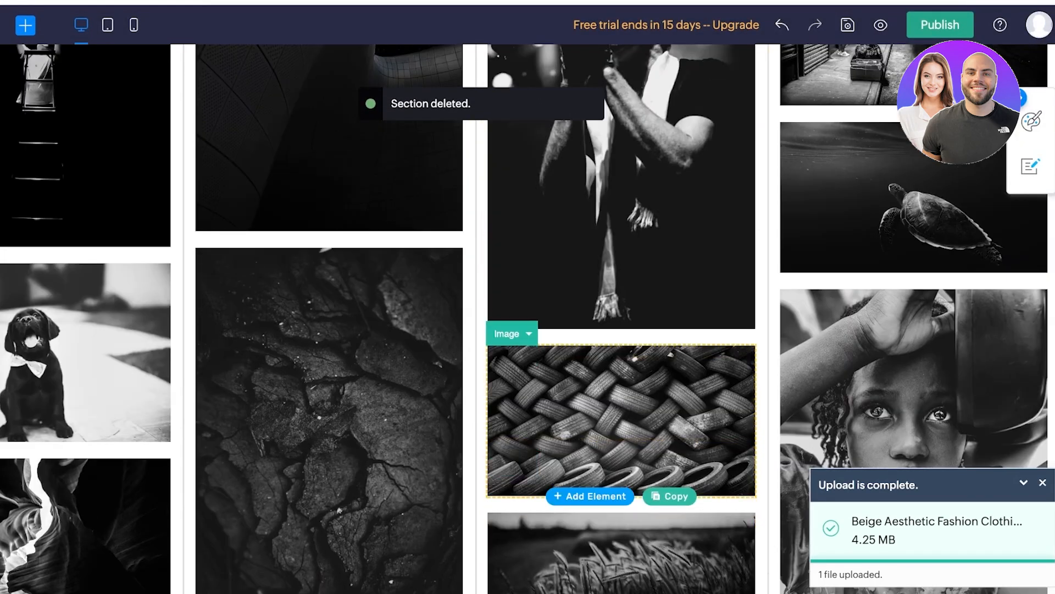
scroll(621, 418, up, 6)
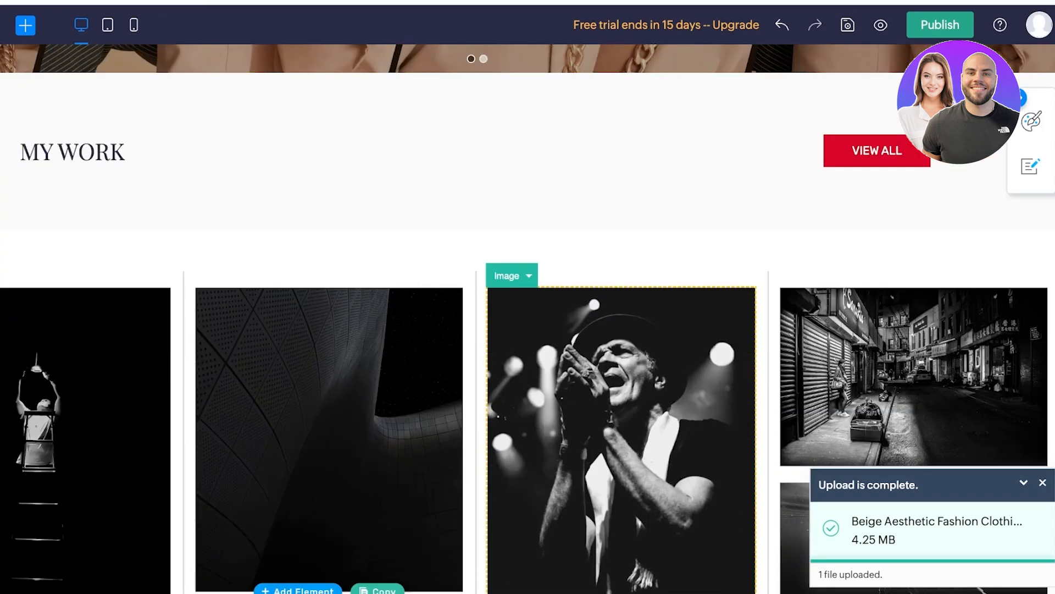
scroll(621, 231, down, 7)
click(621, 231)
scroll(621, 230, up, 4)
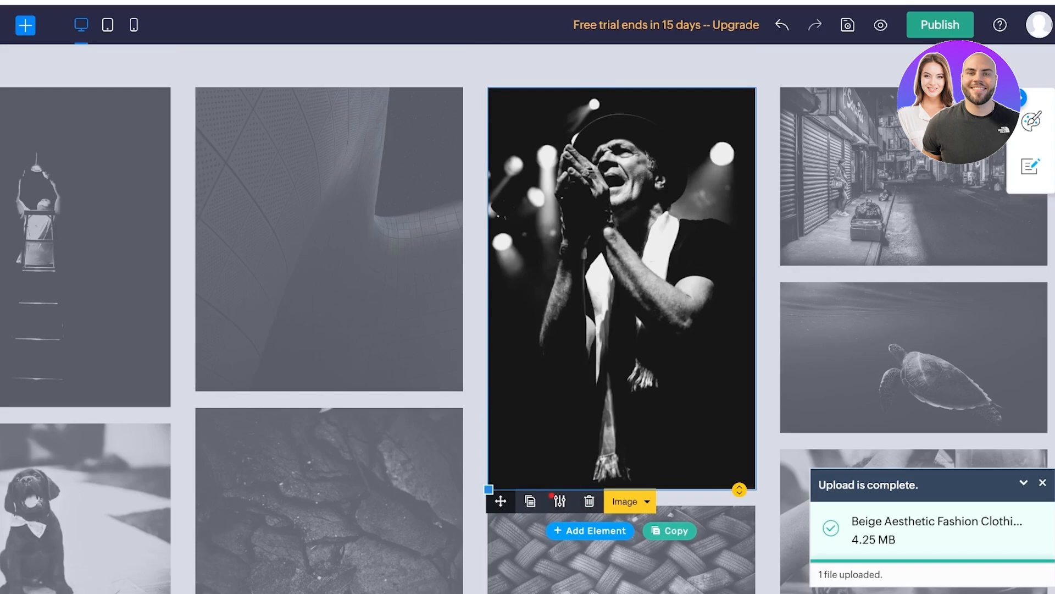
click(560, 500)
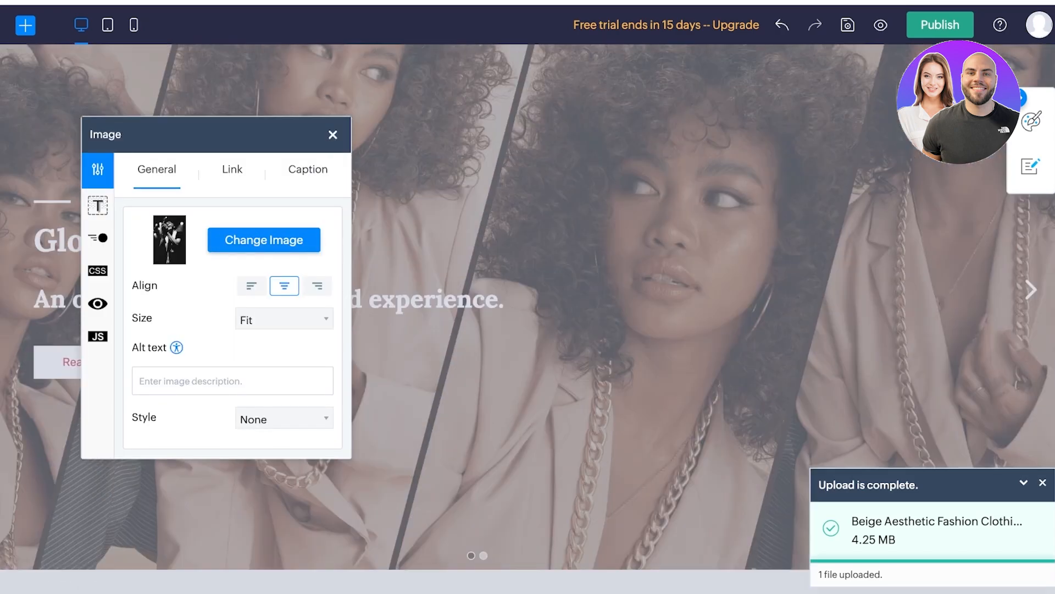
key(Escape)
Browse the section templates for the area below My Work, including the Heading, Newsletter, Box, Tab, Accordion, Carousel and Google Maps categories
scroll(527, 297, down, 9)
scroll(528, 297, up, 1)
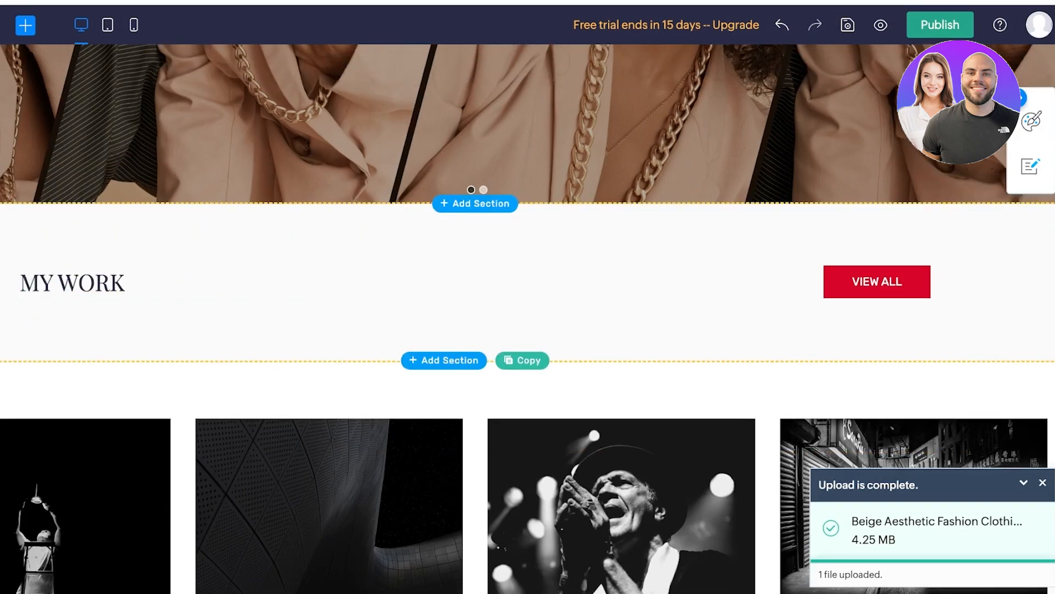
click(444, 360)
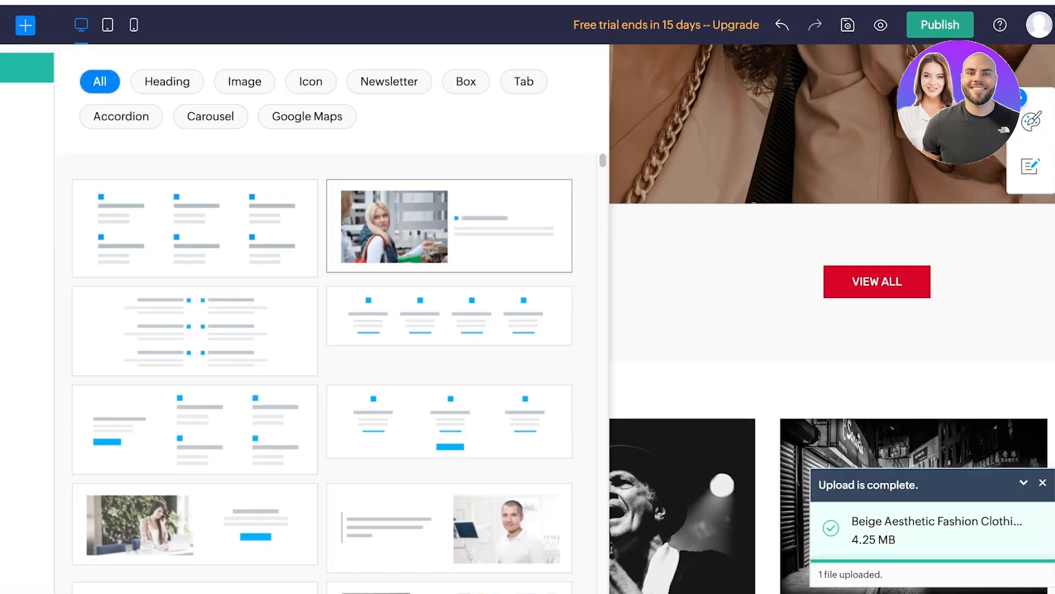
scroll(321, 374, down, 5)
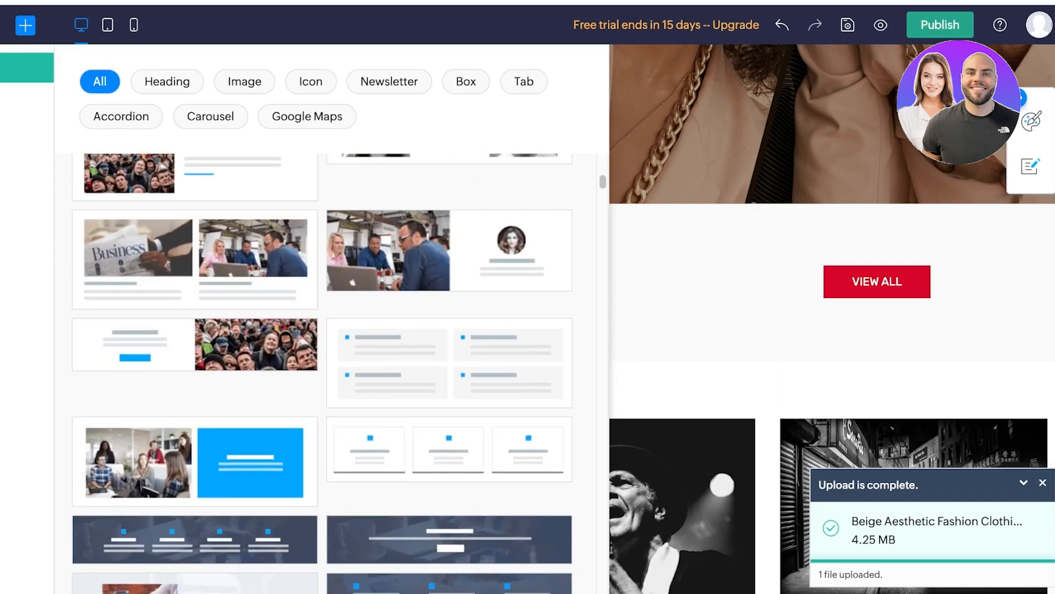
click(167, 81)
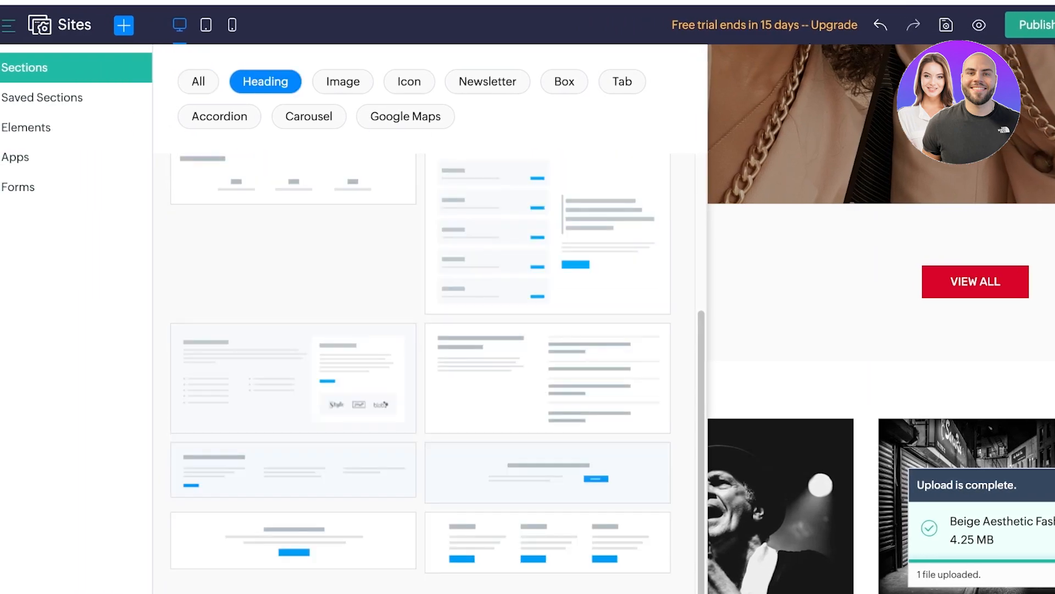
click(462, 82)
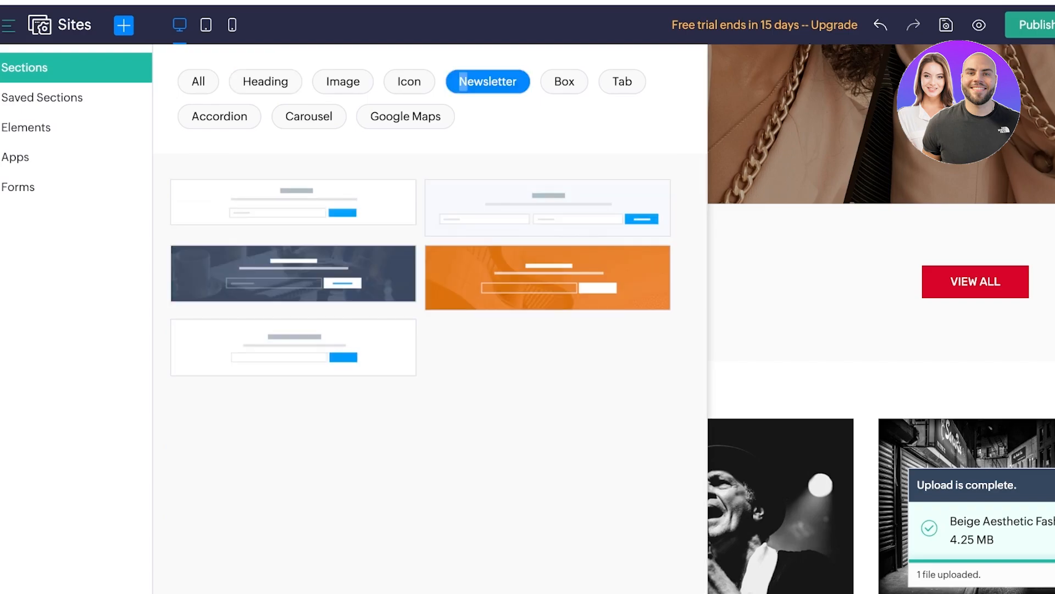
click(564, 81)
click(622, 81)
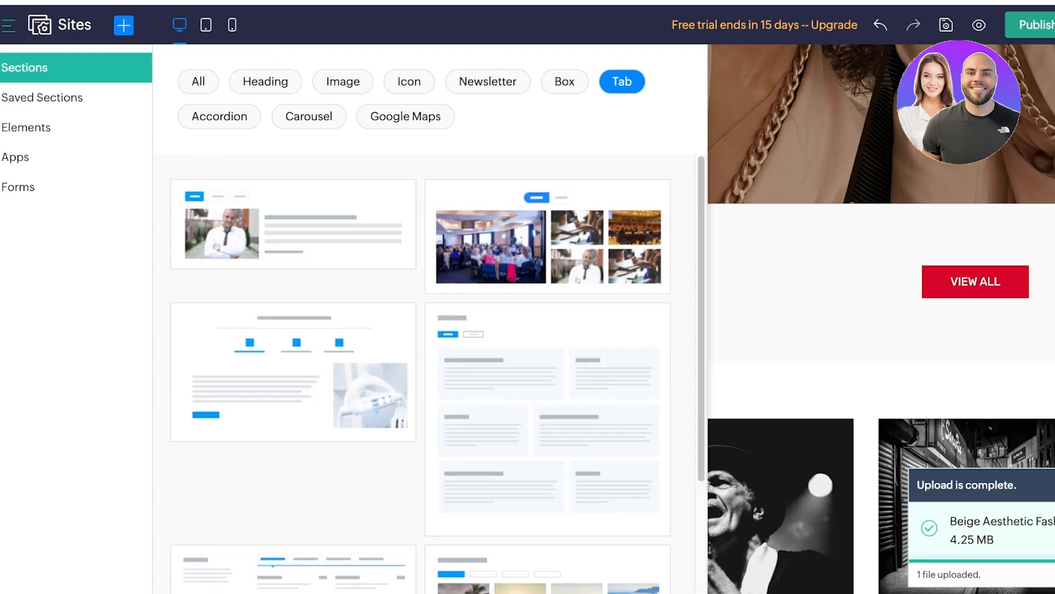
click(219, 116)
click(309, 116)
click(406, 116)
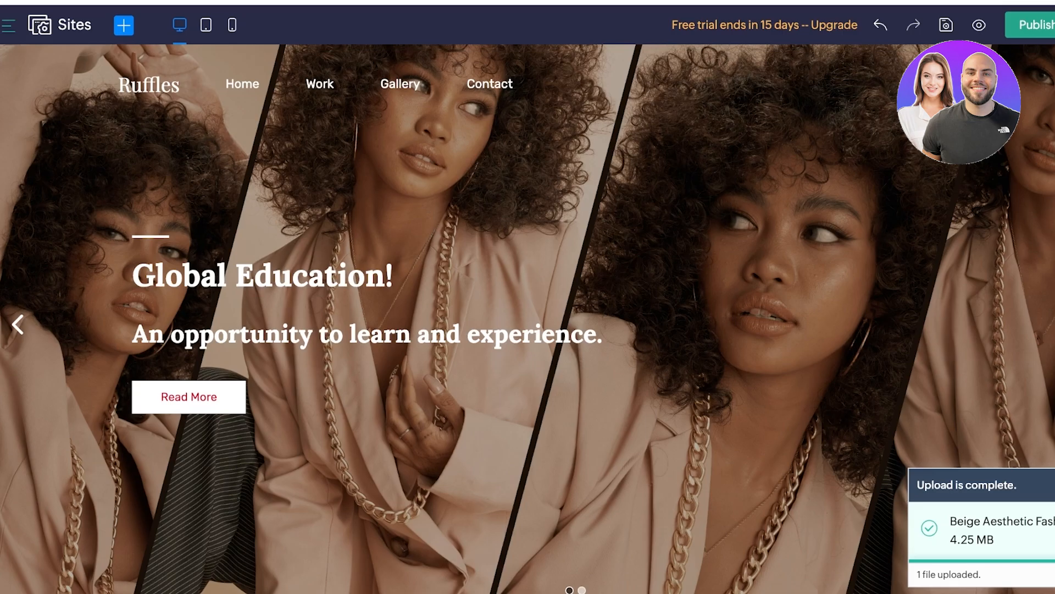
Check the site's add and management options, and open the Contact page's content for editing from the page list
click(124, 25)
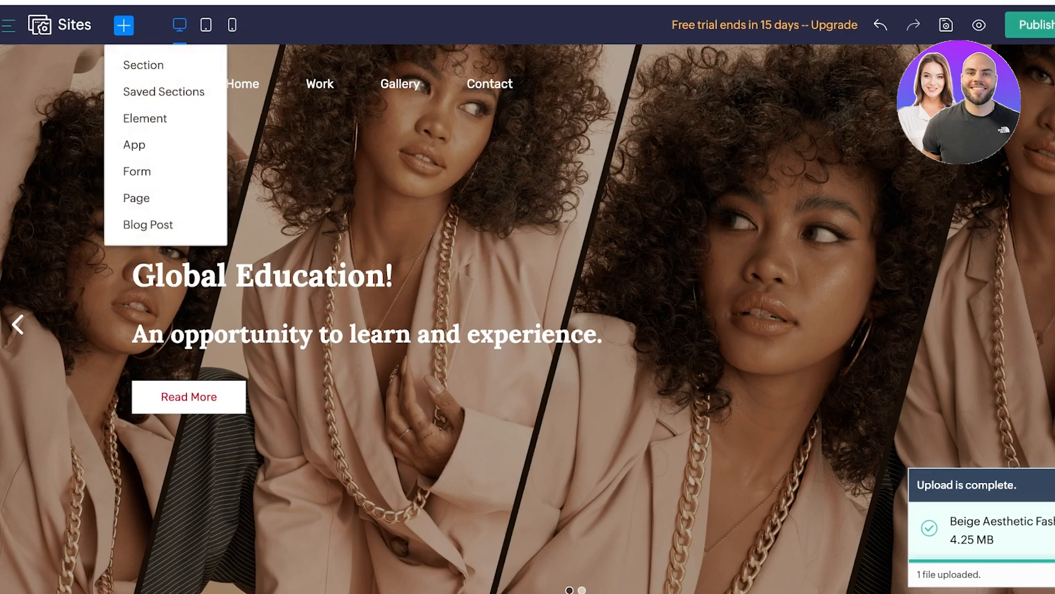
click(9, 25)
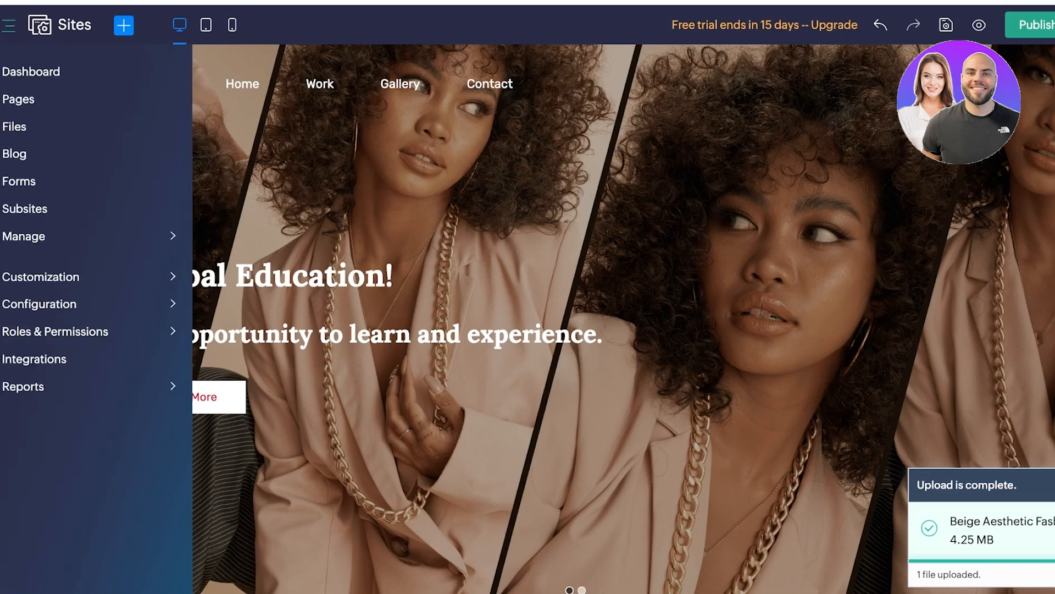
mouse_move(23, 237)
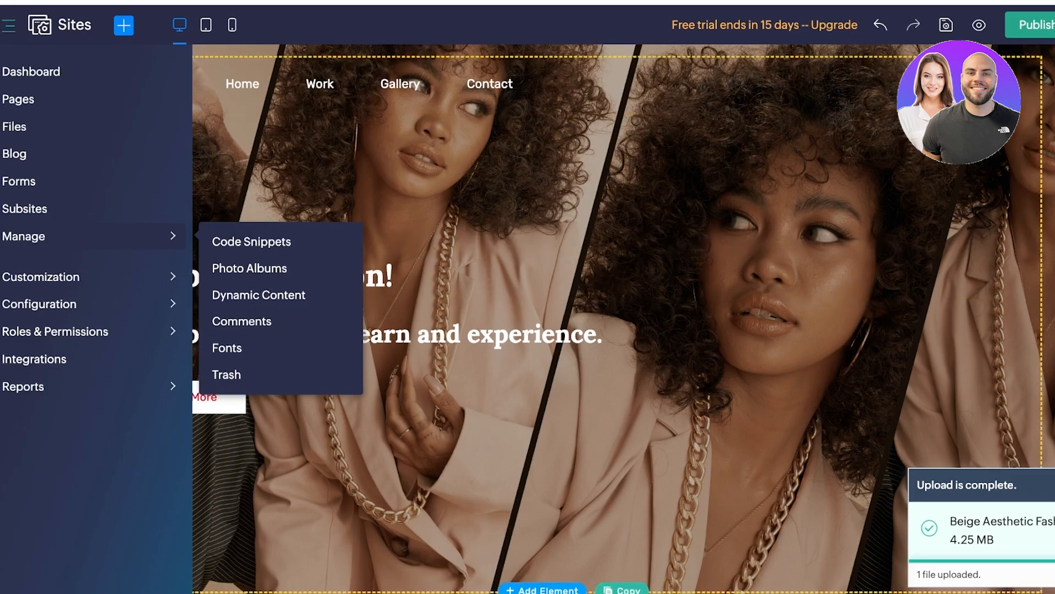
click(18, 100)
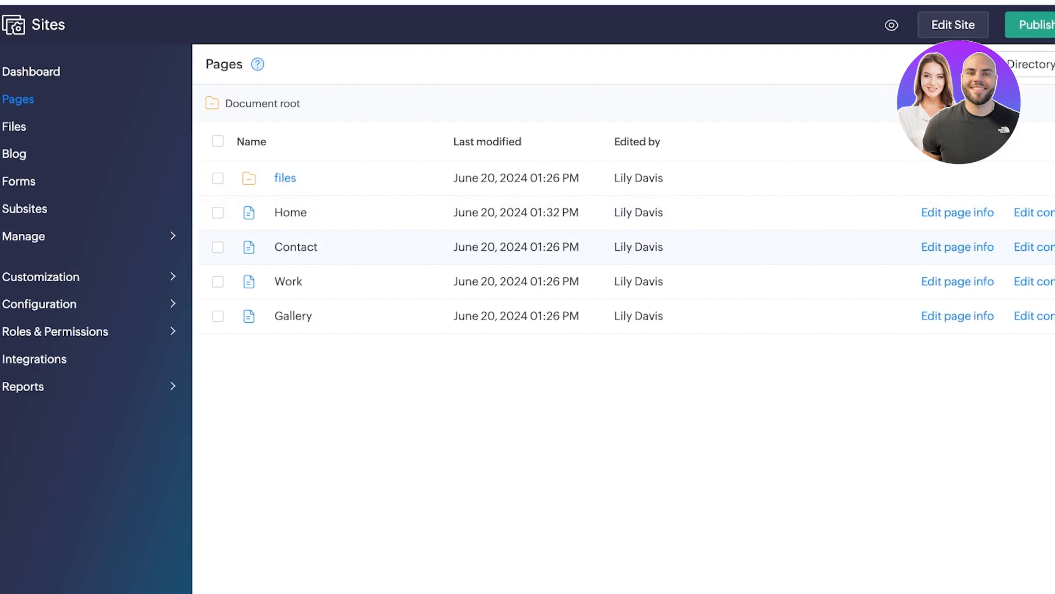
click(1035, 246)
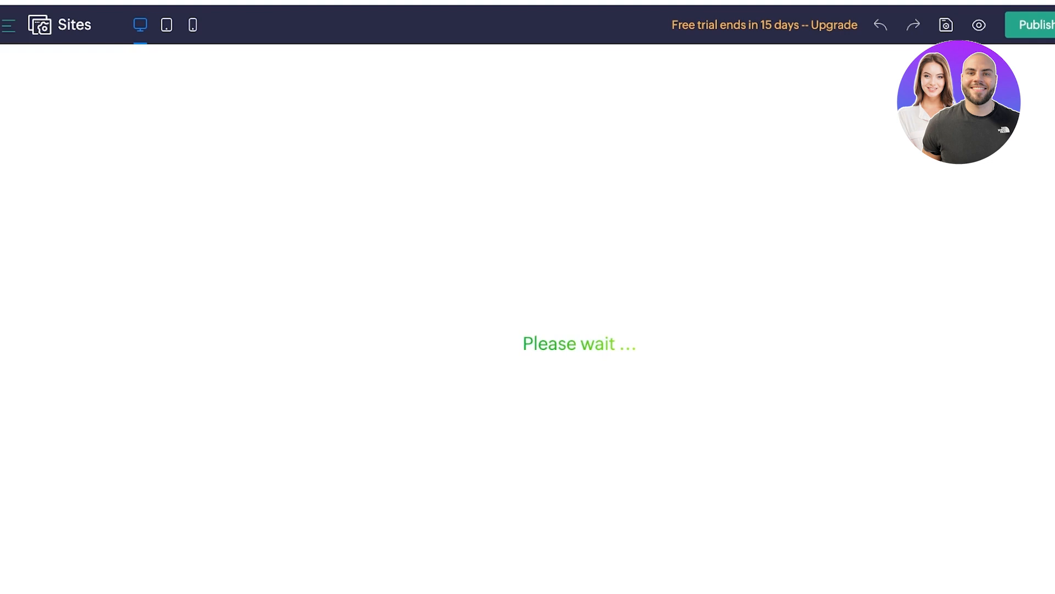
Look over the Contact page's banner, contact details and map, and save the site
scroll(527, 297, down, 3)
scroll(528, 297, down, 1)
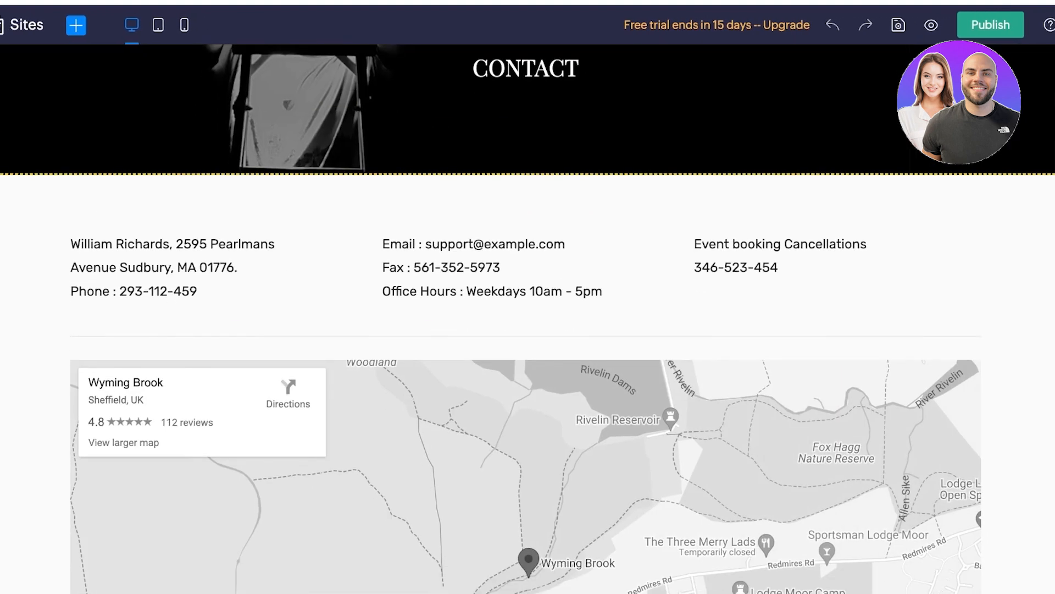
scroll(528, 297, up, 3)
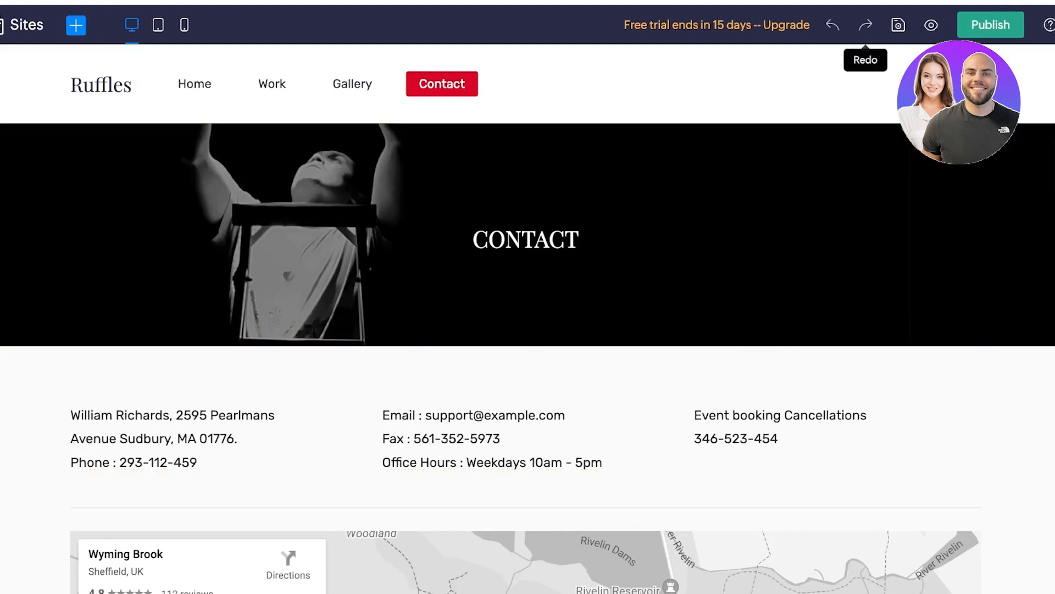
click(898, 24)
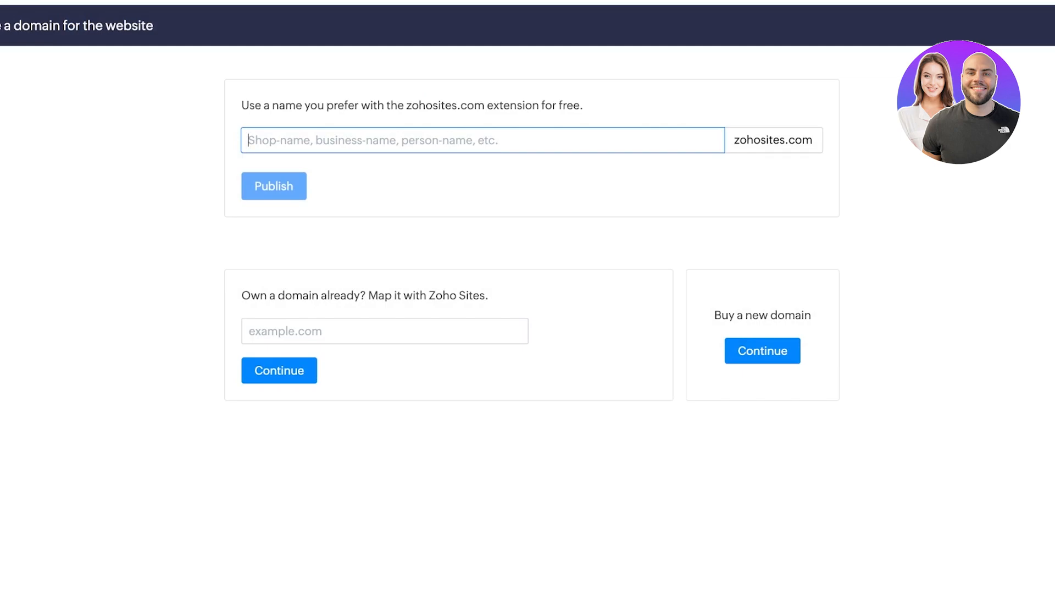
Publish the site under the free zohosites.com subdomain RUFFLES and check the live home page down to the My Work section
click(384, 331)
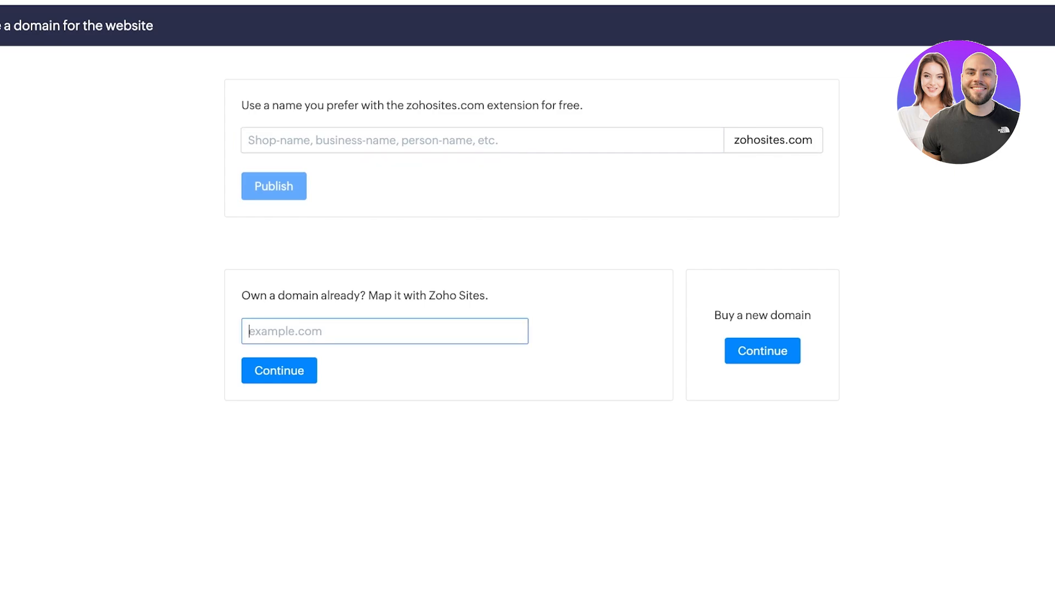
click(482, 140)
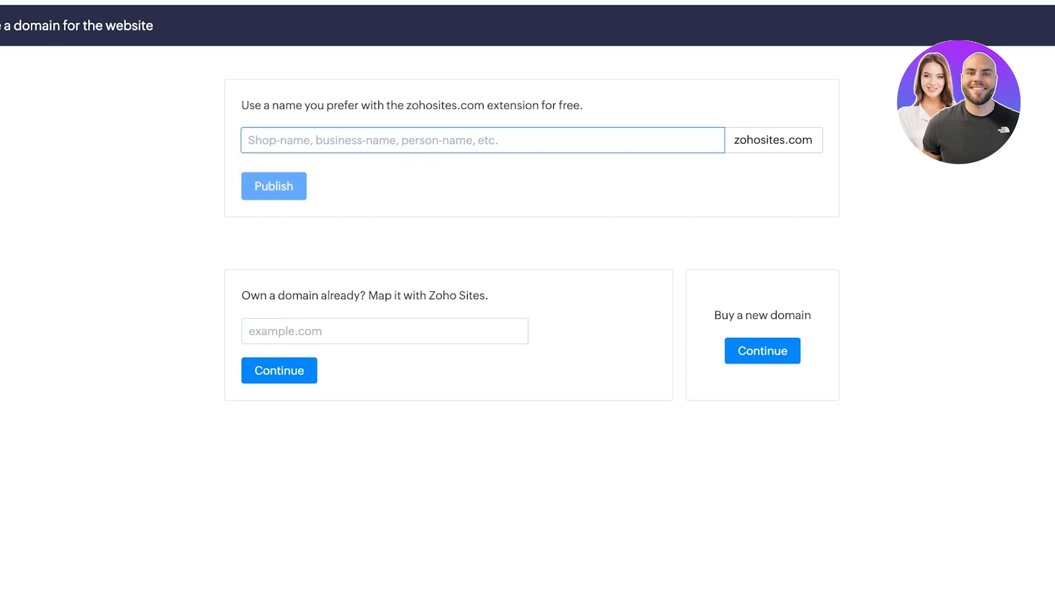
text(A)
key(BackSpace)
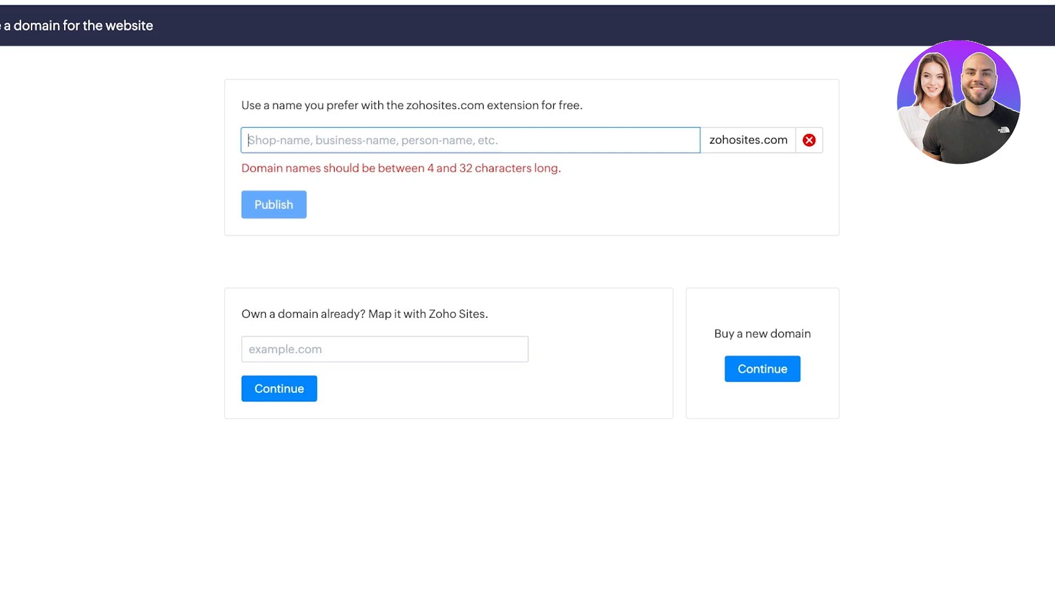
text(RUFFLES)
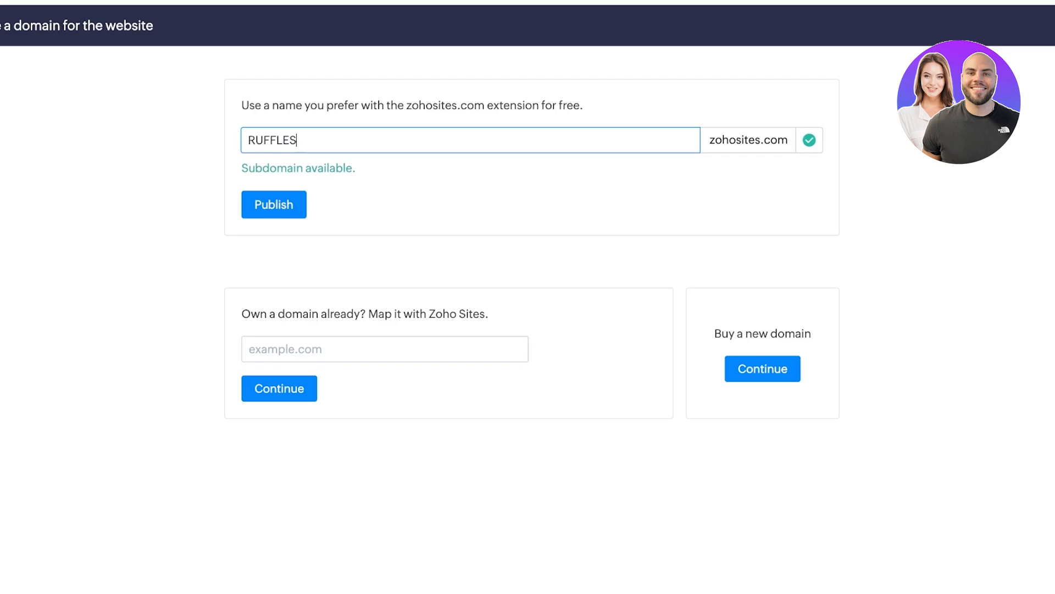
click(274, 204)
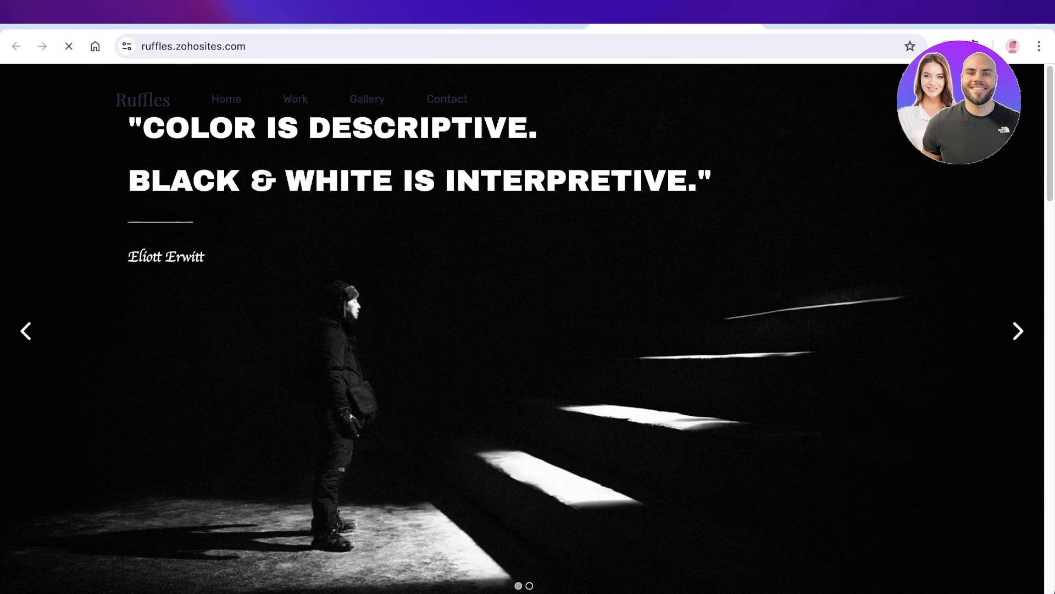
scroll(522, 330, down, 1)
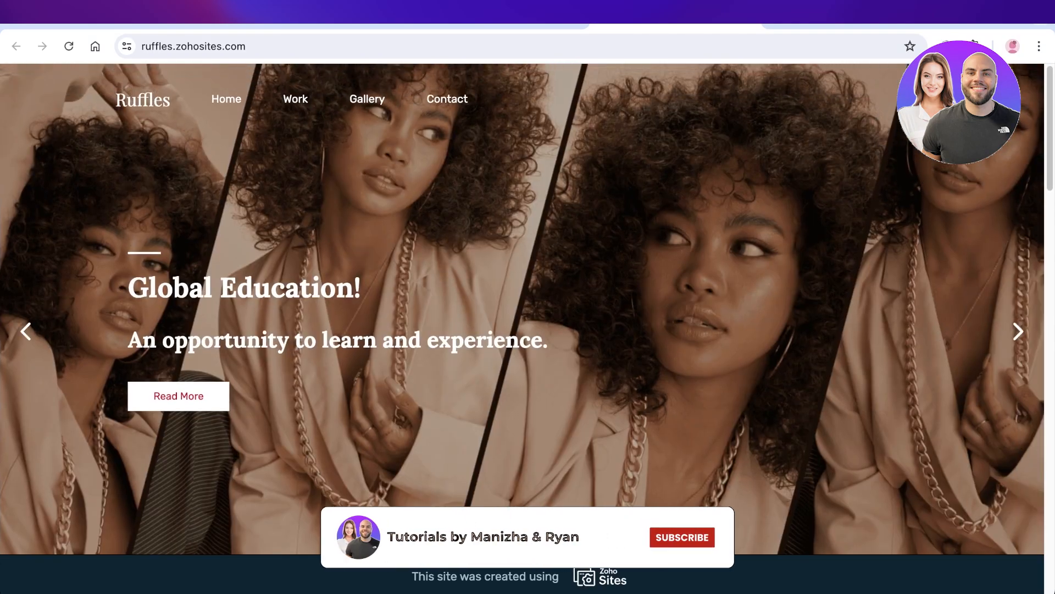
scroll(522, 308, down, 3)
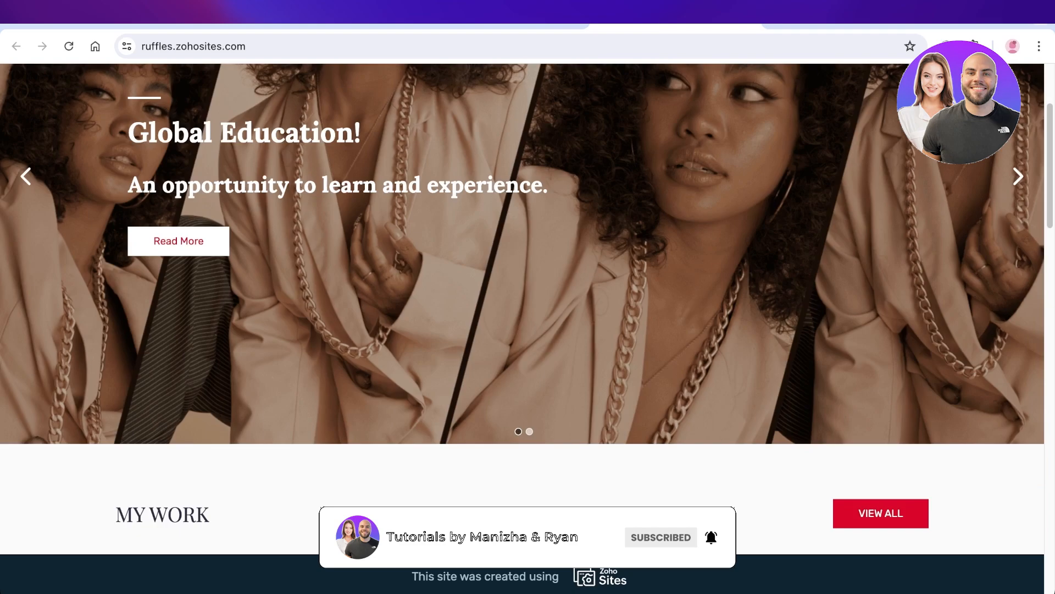